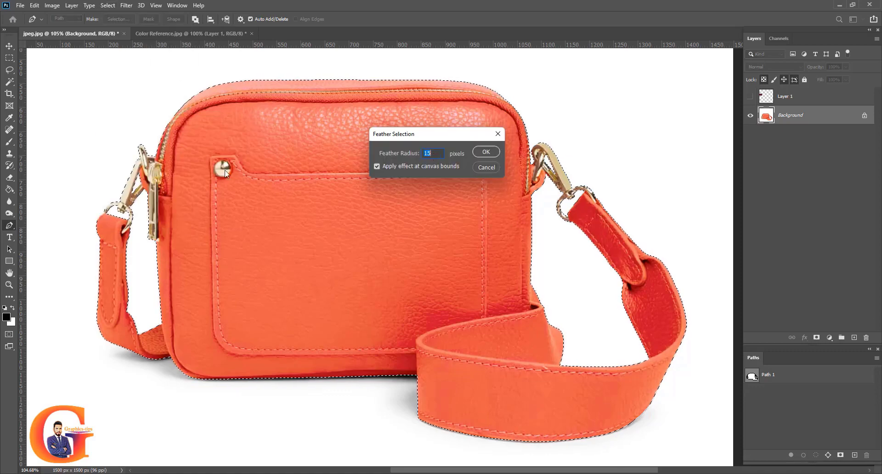
Step: Feather the bag selection, use it to mask a new group, and duplicate the masked group
{"action": "key", "text": "Return"}
{"action": "left_click", "coordinate": [842, 337]}
{"action": "left_click", "coordinate": [816, 338]}
{"action": "key", "text": "ctrl+j"}
Step: Rename the upper masked group "Metal" and the lower one "Bag"
{"action": "double_click", "coordinate": [807, 114]}
{"action": "type", "text": "MatelMetal"}
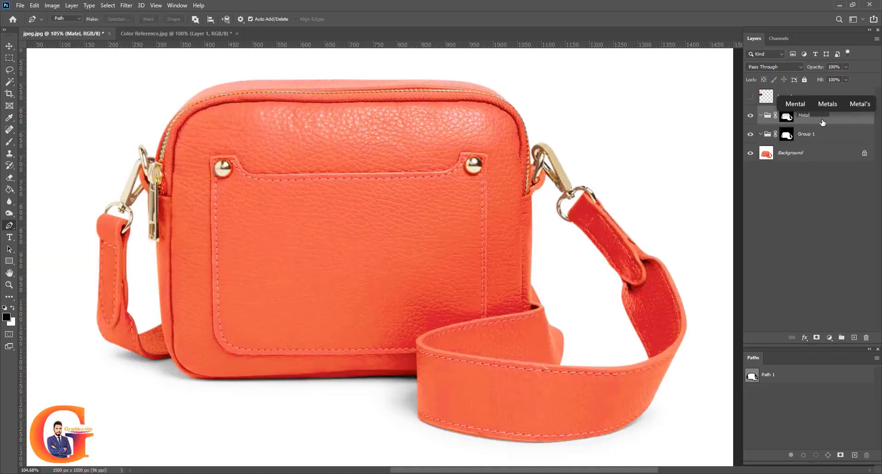
{"action": "key", "text": "Tab"}
{"action": "type", "text": "Bag"}
{"action": "key", "text": "Return"}
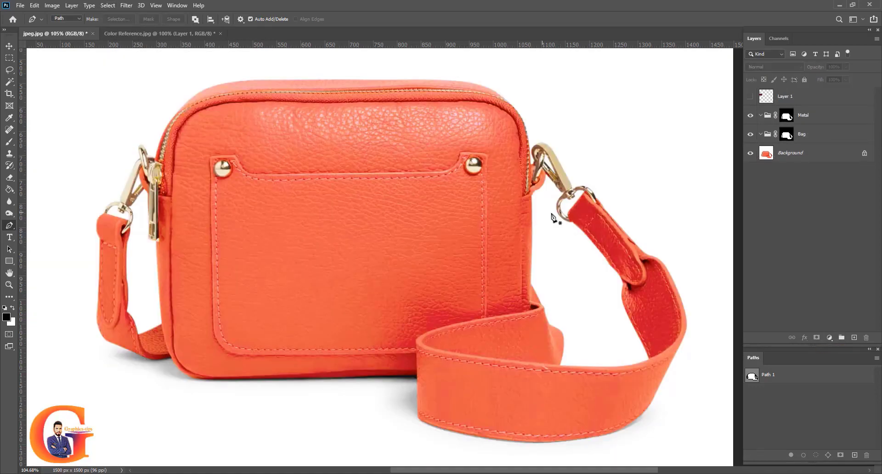
Step: On the Metal group's mask, outline the strap clasps, rings, zipper pull and rivets with the Pen tool
{"action": "scroll", "coordinate": [555, 218], "scroll_direction": "up", "scroll_amount": 5}
{"action": "scroll", "coordinate": [533, 271], "scroll_direction": "down", "scroll_amount": 5}
{"action": "left_click", "coordinate": [787, 115]}
{"action": "scroll", "coordinate": [92, 257], "scroll_direction": "up", "scroll_amount": 5}
{"action": "scroll", "coordinate": [203, 246], "scroll_direction": "down", "scroll_amount": 4}
{"action": "scroll", "coordinate": [205, 149], "scroll_direction": "up", "scroll_amount": 6}
{"action": "left_click", "coordinate": [250, 111]}
{"action": "left_click", "coordinate": [249, 136]}
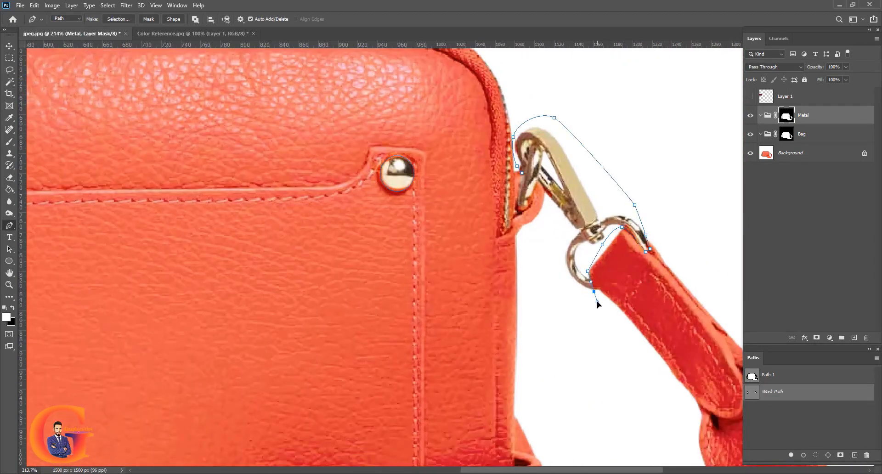
{"action": "left_click", "coordinate": [552, 274]}
{"action": "left_click", "coordinate": [551, 227]}
{"action": "left_click", "coordinate": [517, 208]}
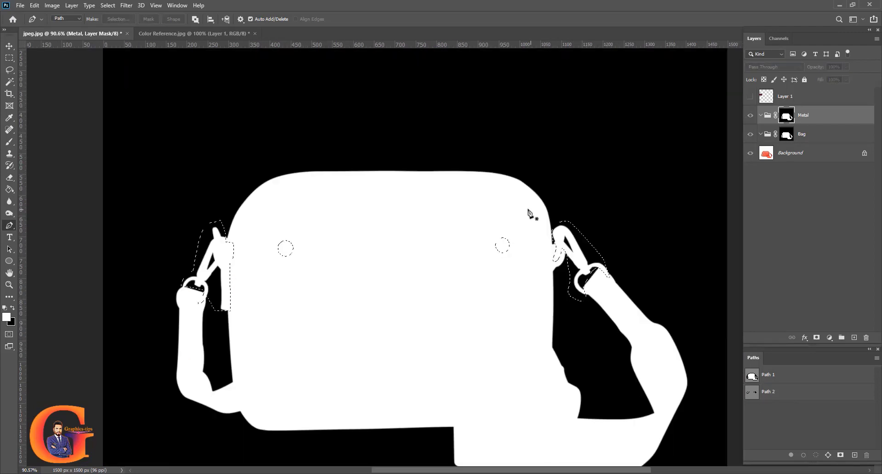
Step: Fill the Metal mask black outside the hardware selection, and black out the hardware areas in the Bag mask
{"action": "key", "text": "ctrl+shift+i"}
{"action": "key", "text": "ctrl+BackSpace"}
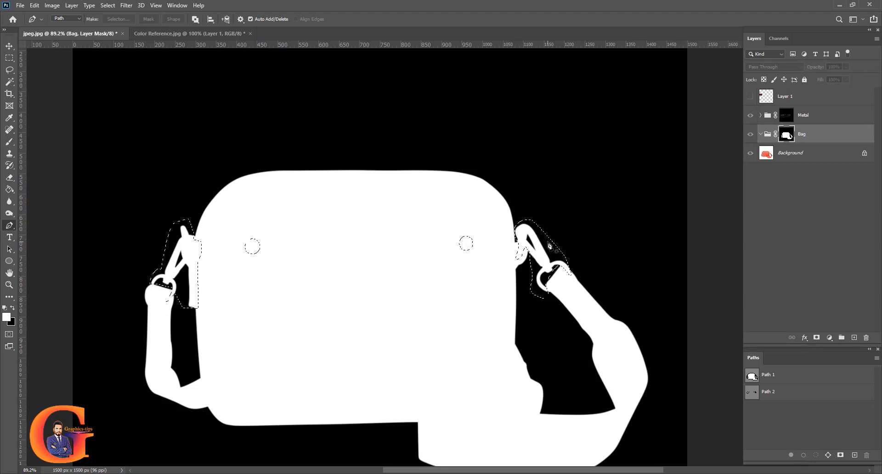
{"action": "key", "text": "ctrl+BackSpace"}
{"action": "key", "text": "ctrl+d"}
{"action": "left_click", "coordinate": [787, 134], "text": "alt"}
{"action": "left_click_drag", "start_coordinate": [359, 291], "coordinate": [414, 221]}
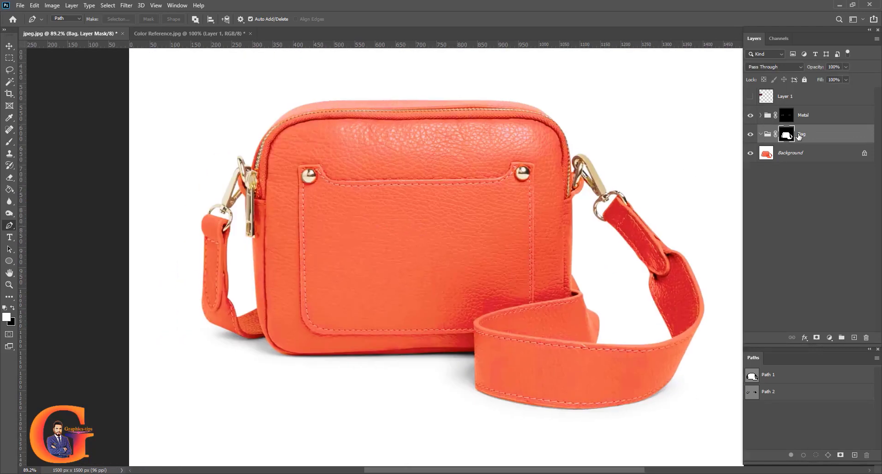
Step: Add a Hue/Saturation adjustment inside the Bag group and desaturate the leather to gray
{"action": "left_click", "coordinate": [829, 337]}
{"action": "left_click", "coordinate": [823, 250]}
{"action": "left_click_drag", "start_coordinate": [619, 219], "coordinate": [580, 220]}
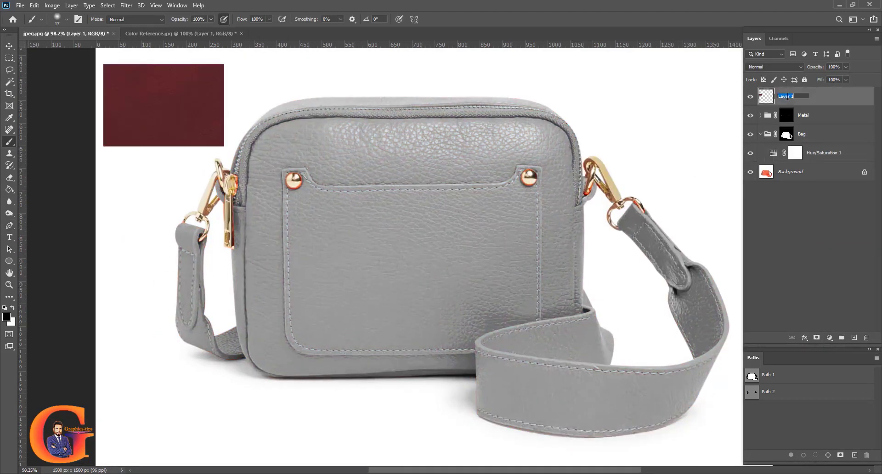
Step: Name the swatch layer "Color Reference" and place a copied piece of the swatch on the bag's upper front
{"action": "key", "text": "Return"}
{"action": "key", "text": "m"}
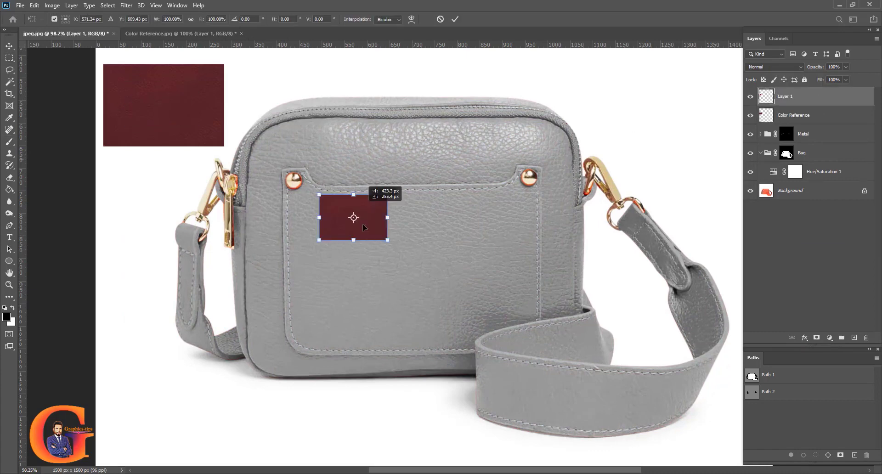
{"action": "left_click_drag", "start_coordinate": [350, 224], "coordinate": [336, 166]}
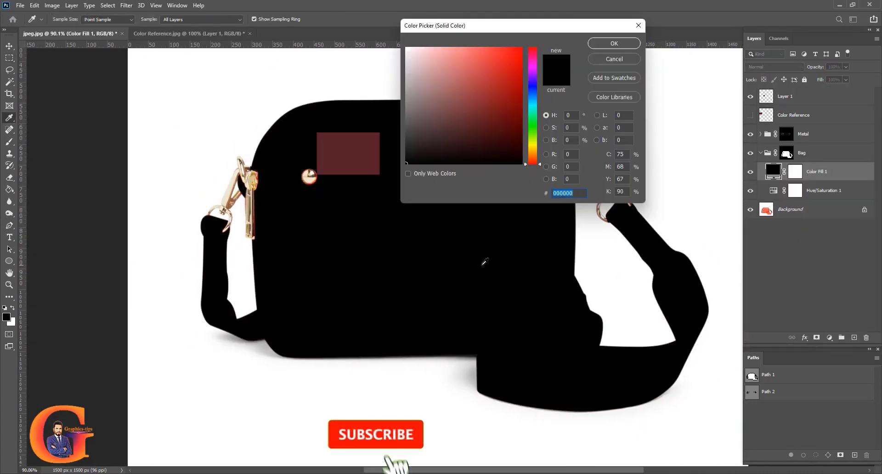
Step: Sample the maroon swatch as the Solid Color fill for the bag and set the fill layer's blend mode to Color
{"action": "left_click", "coordinate": [345, 147]}
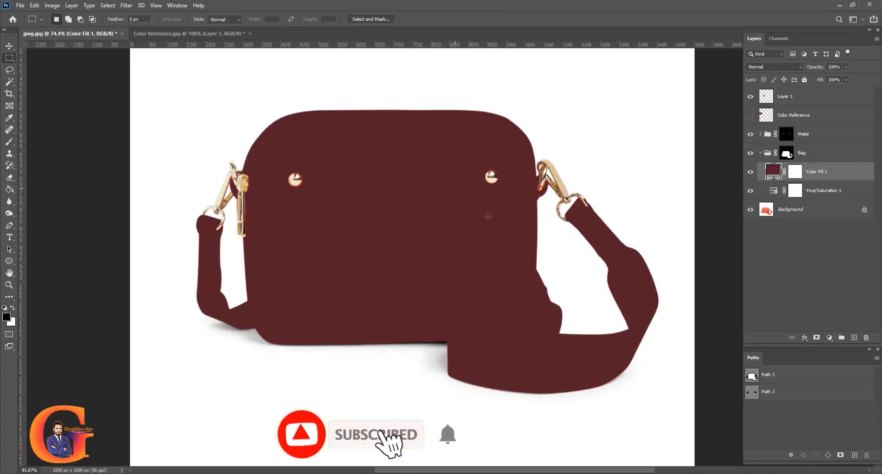
{"action": "left_click", "coordinate": [775, 67]}
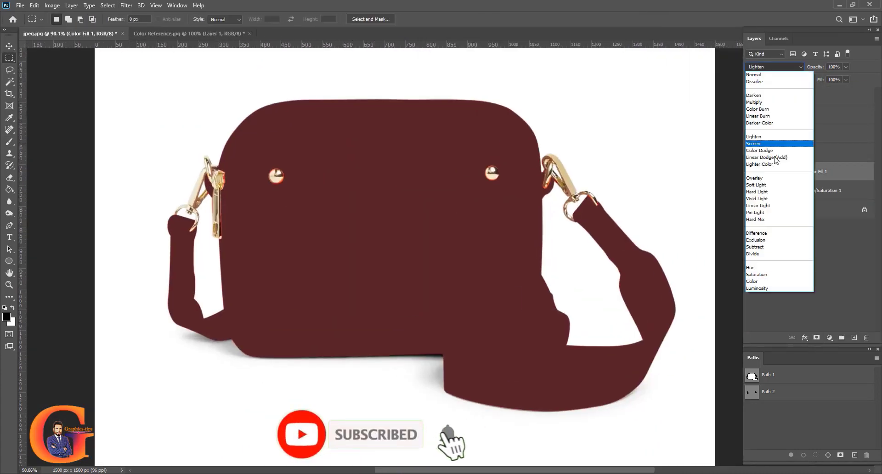
{"action": "left_click", "coordinate": [772, 276]}
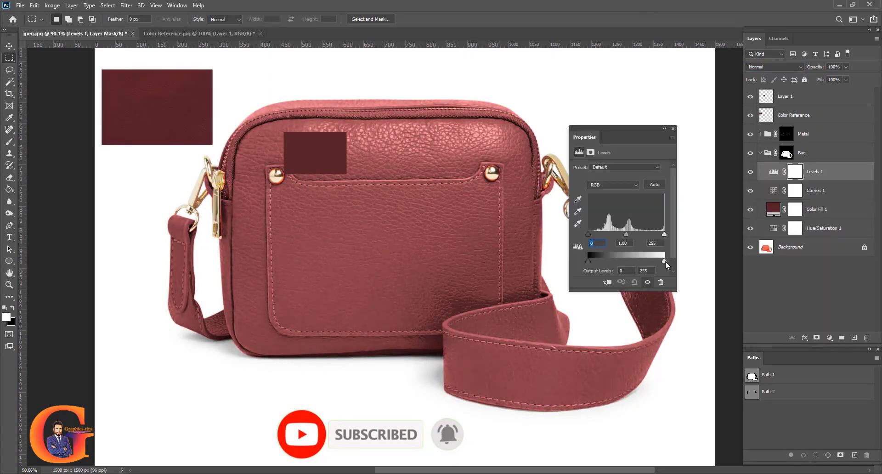
Step: Darken the leather with the Levels adjustment by lowering the output white level and raising the input black level
{"action": "left_click_drag", "start_coordinate": [665, 261], "coordinate": [638, 261]}
{"action": "left_click_drag", "start_coordinate": [588, 233], "coordinate": [594, 233]}
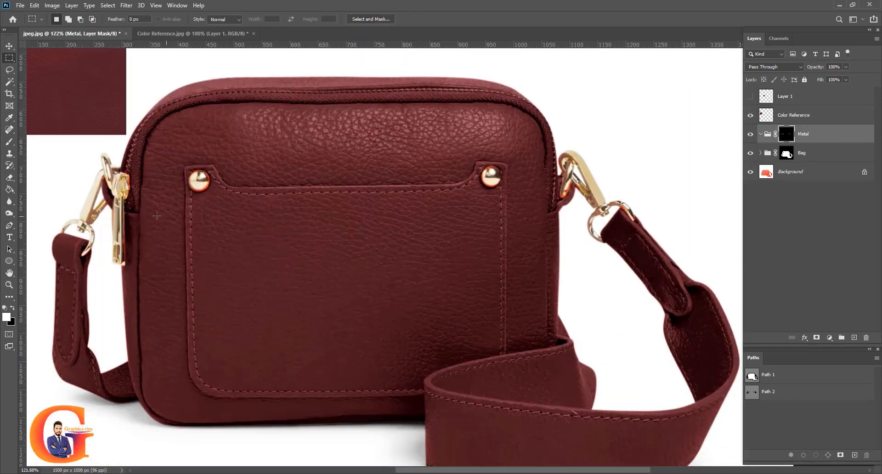
Step: Add a Hue/Saturation adjustment inside the Metal group and lower its saturation to turn the gold hardware silver
{"action": "left_click", "coordinate": [829, 338]}
{"action": "left_click", "coordinate": [817, 253]}
{"action": "left_click_drag", "start_coordinate": [681, 197], "coordinate": [634, 201]}
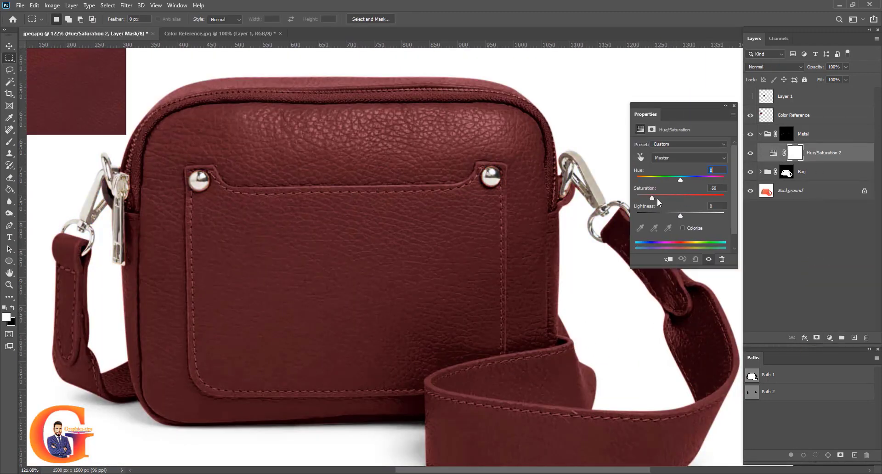
{"action": "left_click", "coordinate": [734, 105]}
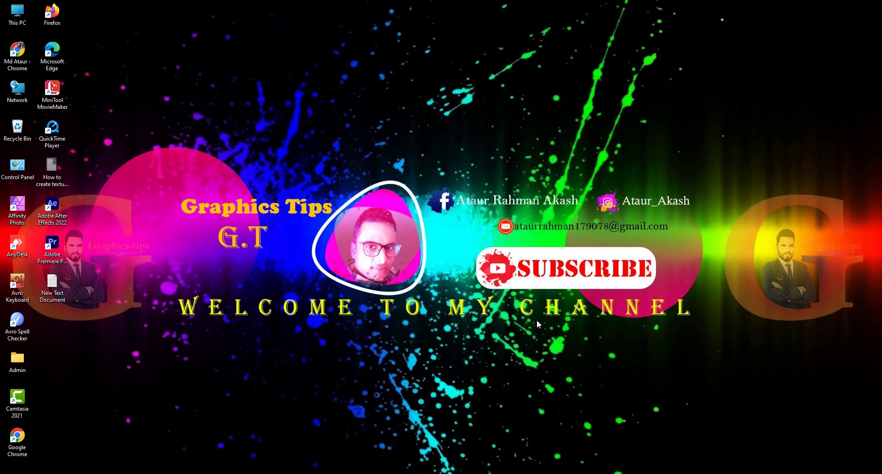
Step: Switch to Photoshop and open the Color Reference and jpeg images from the Bag Work Color folder
{"action": "left_click", "coordinate": [529, 473]}
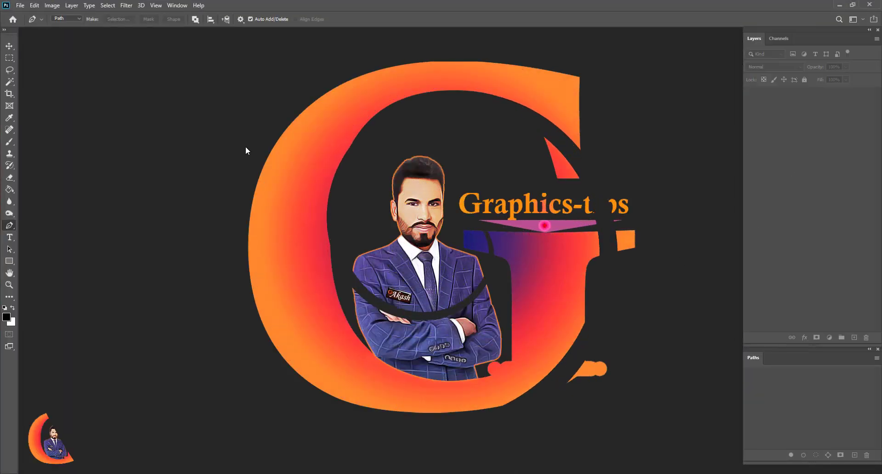
{"action": "left_click", "coordinate": [19, 6]}
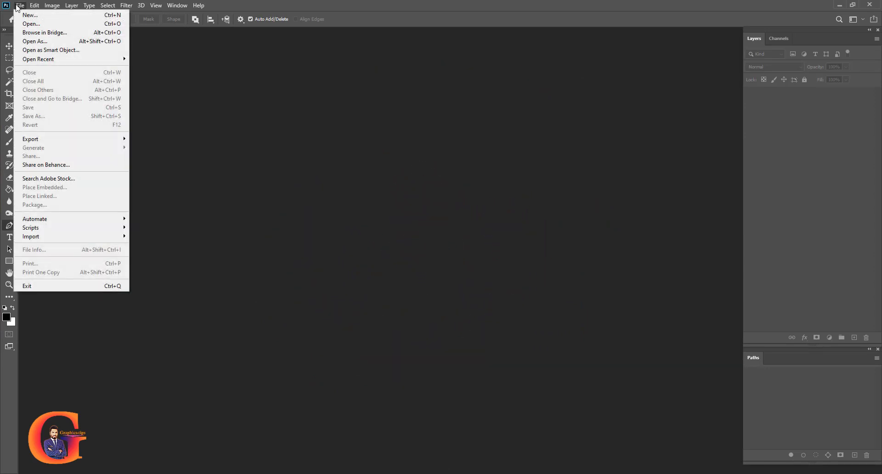
{"action": "left_click", "coordinate": [32, 26]}
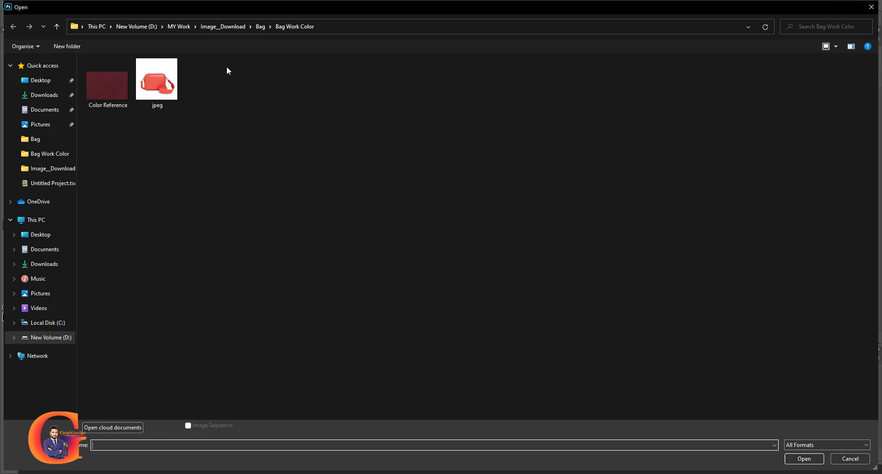
{"action": "left_click_drag", "start_coordinate": [227, 66], "coordinate": [105, 86]}
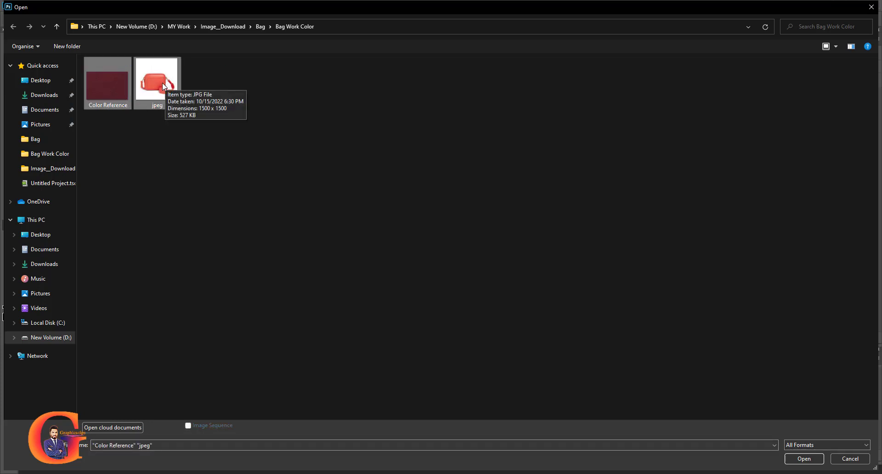
{"action": "left_click", "coordinate": [804, 459]}
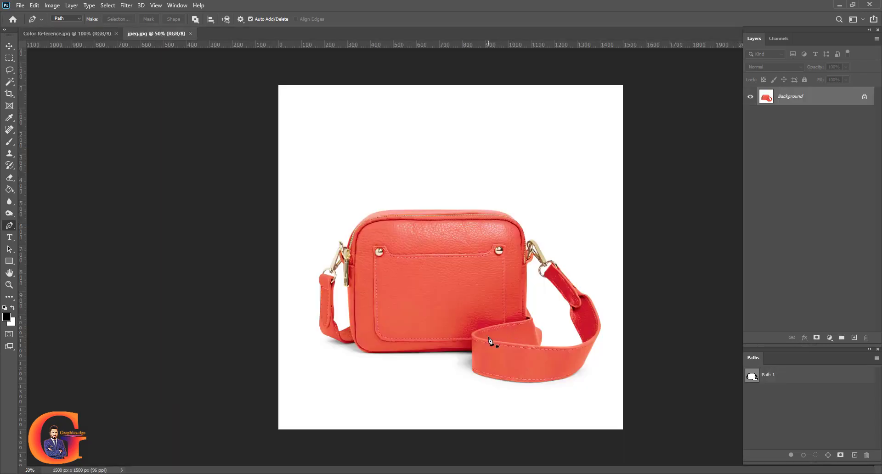
Step: Reorder the open documents so that Color Reference.jpg comes after jpeg.jpg
{"action": "scroll", "coordinate": [496, 337], "scroll_direction": "up", "scroll_amount": 1}
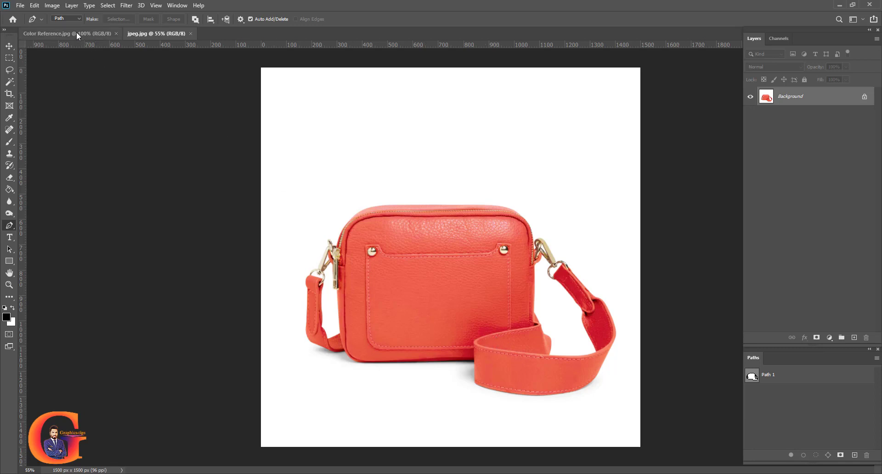
{"action": "left_click_drag", "start_coordinate": [77, 34], "coordinate": [155, 38]}
{"action": "scroll", "coordinate": [473, 270], "scroll_direction": "up", "scroll_amount": 2}
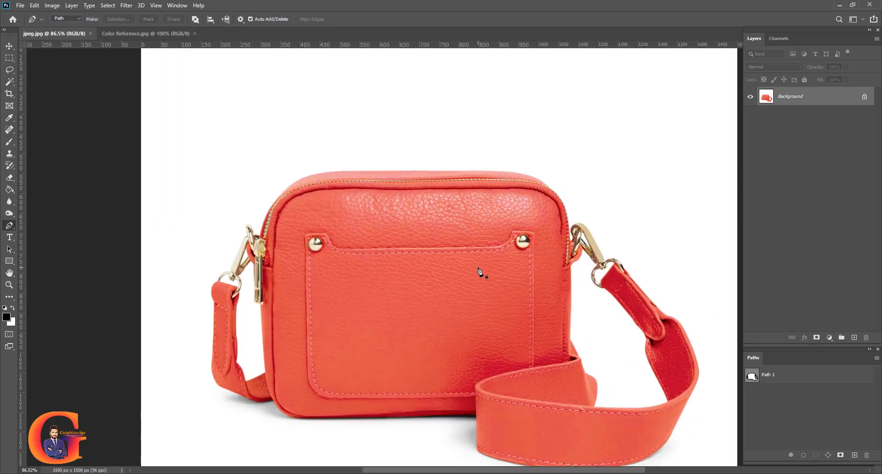
{"action": "scroll", "coordinate": [478, 272], "scroll_direction": "down", "scroll_amount": 1}
{"action": "scroll", "coordinate": [477, 272], "scroll_direction": "up", "scroll_amount": 1}
Step: Duplicate the Background layer of Color Reference.jpg and paste a copy of it into the jpeg.jpg bag image
{"action": "key", "text": "ctrl+Tab"}
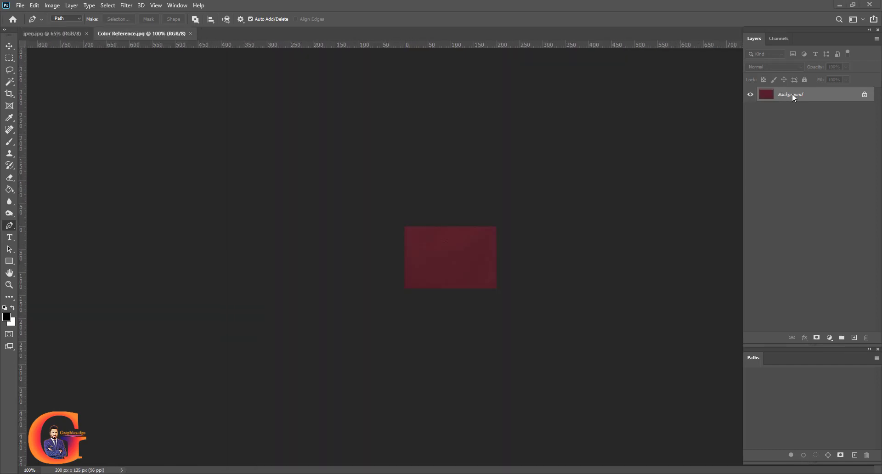
{"action": "key", "text": "ctrl+j"}
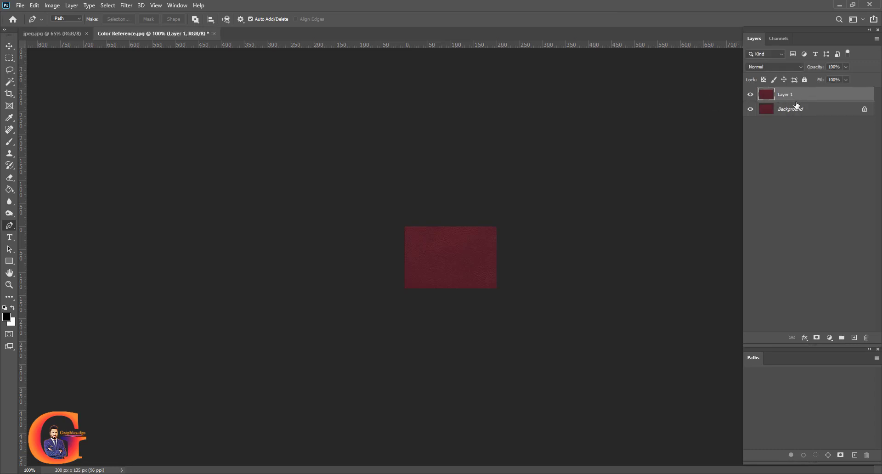
{"action": "key", "text": "ctrl+c"}
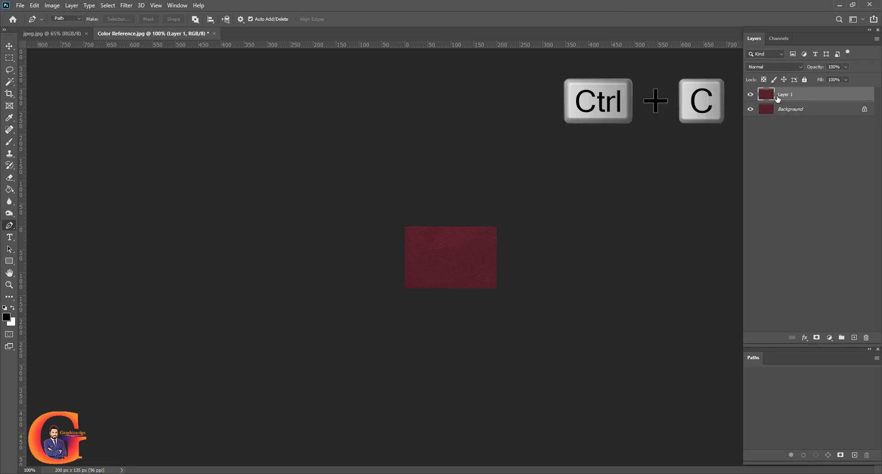
{"action": "left_click", "coordinate": [62, 36]}
{"action": "key", "text": "ctrl+v"}
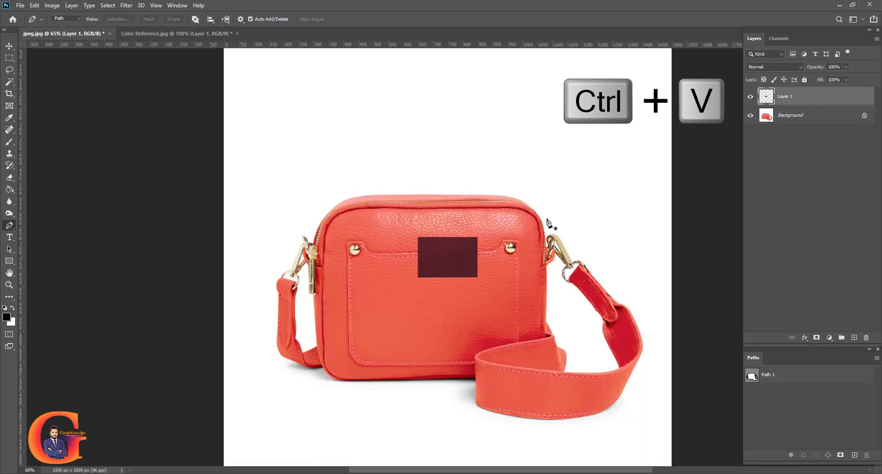
Step: Scale the pasted maroon swatch to 134.29% and move it to the white area above the bag's left shoulder
{"action": "scroll", "coordinate": [454, 271], "scroll_direction": "up", "scroll_amount": 3}
{"action": "scroll", "coordinate": [427, 264], "scroll_direction": "down", "scroll_amount": 1}
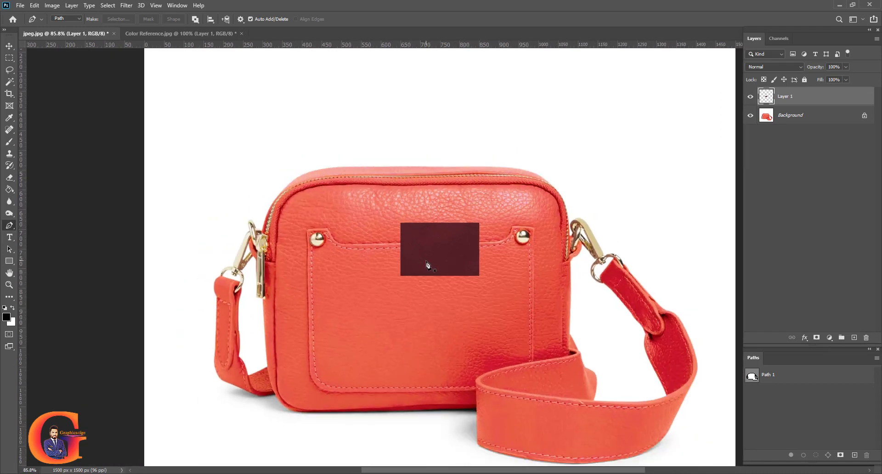
{"action": "scroll", "coordinate": [427, 264], "scroll_direction": "up", "scroll_amount": 1}
{"action": "left_click_drag", "start_coordinate": [476, 273], "coordinate": [457, 244]}
{"action": "key", "text": "ctrl+t"}
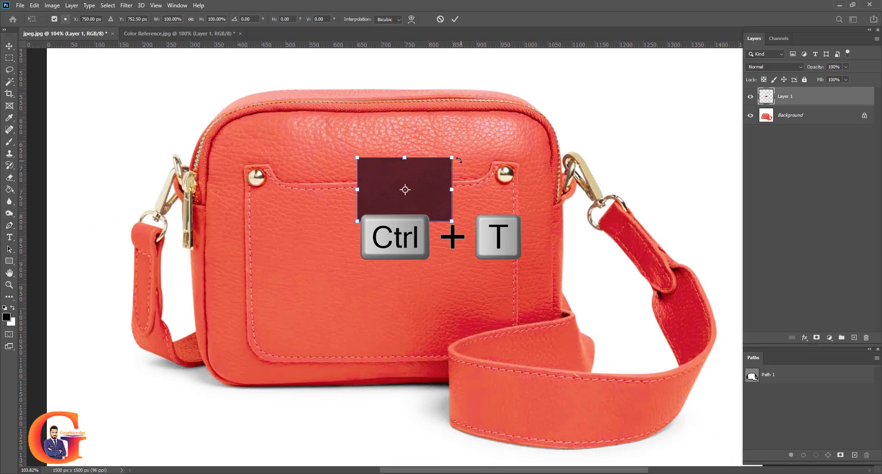
{"action": "left_click_drag", "start_coordinate": [452, 158], "coordinate": [468, 146]}
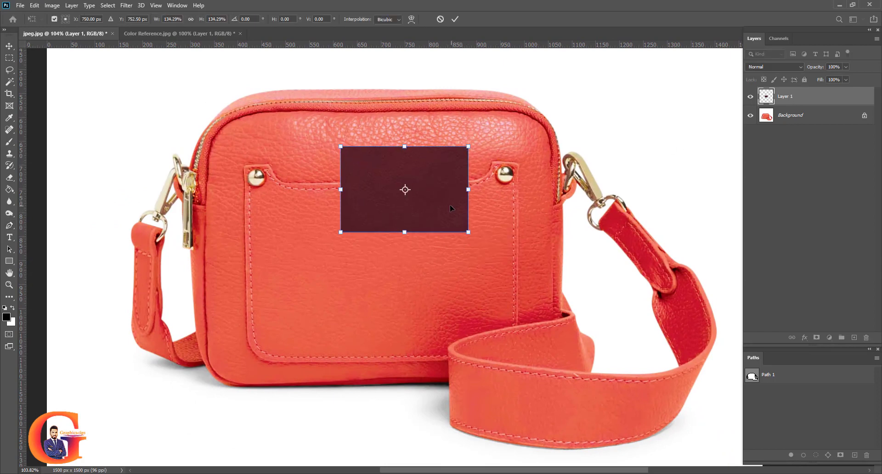
{"action": "left_click_drag", "start_coordinate": [395, 183], "coordinate": [158, 109]}
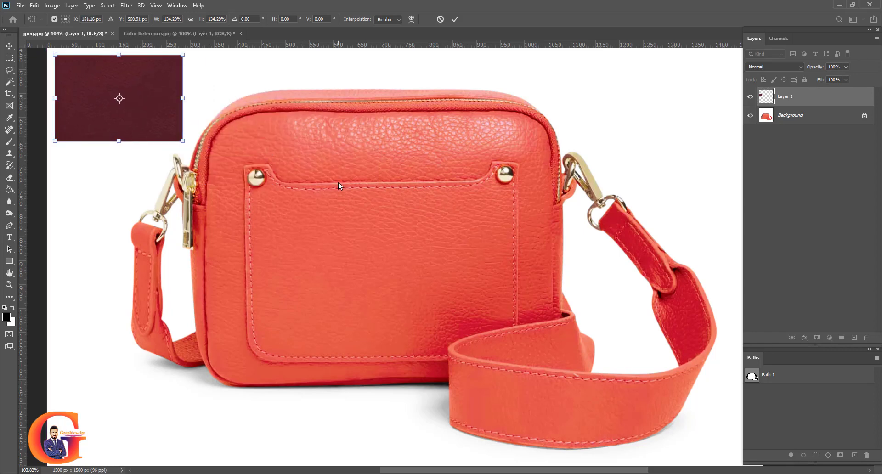
{"action": "key", "text": "Return"}
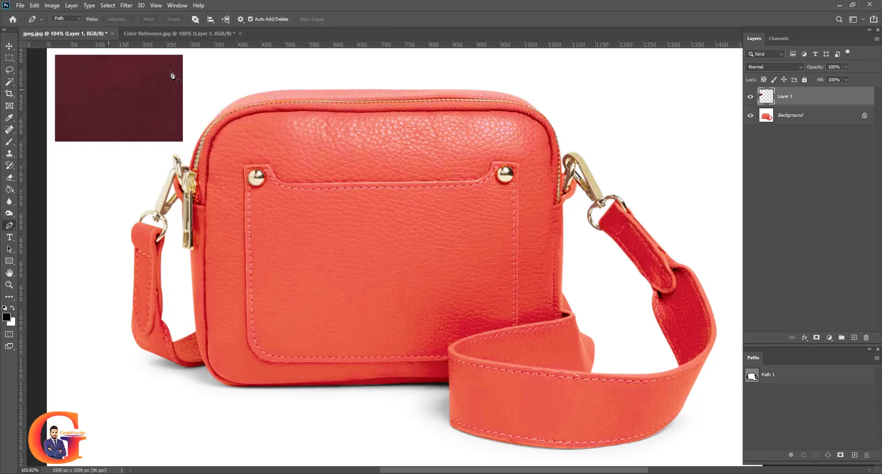
Step: Hide the maroon swatch layer and make the Background layer active
{"action": "left_click", "coordinate": [752, 97]}
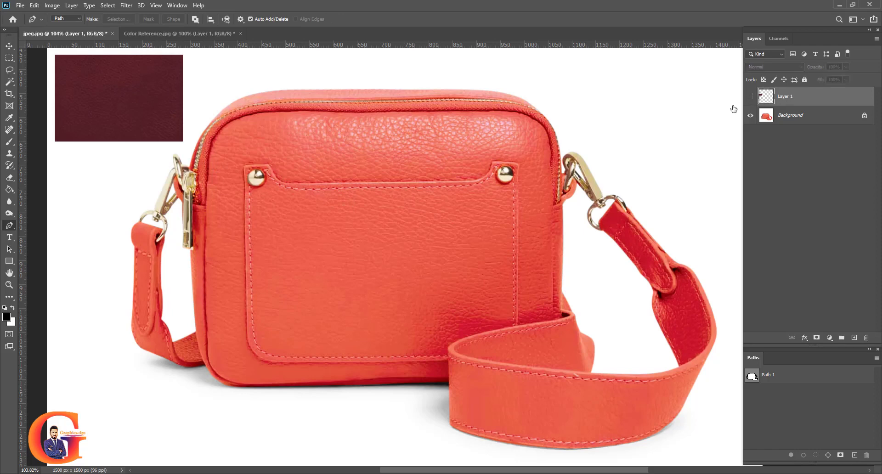
{"action": "left_click", "coordinate": [793, 116]}
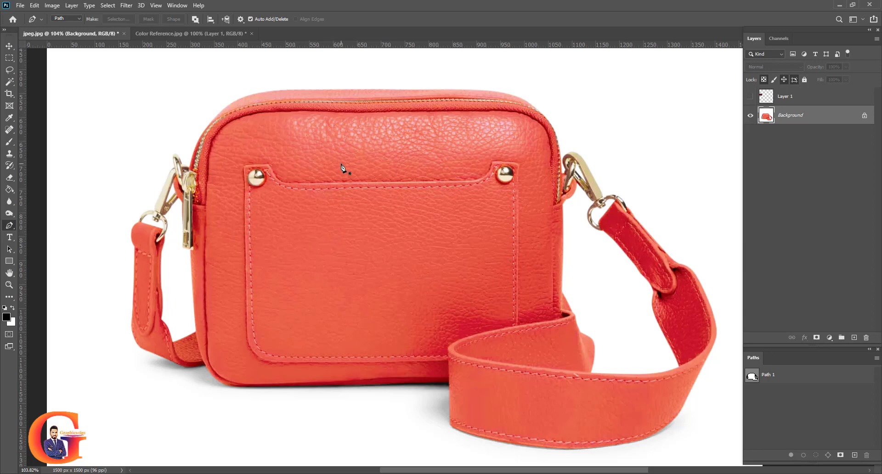
Step: Display Path 1 to check its outline around the bag, and deselect the path
{"action": "left_click", "coordinate": [754, 378]}
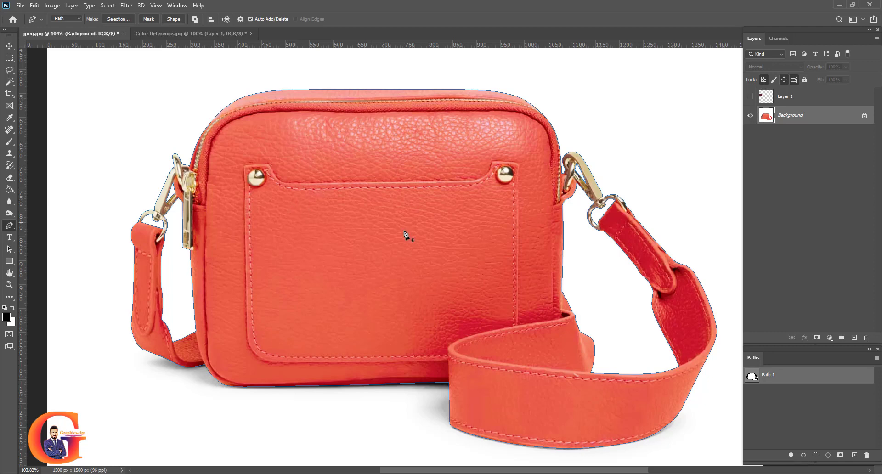
{"action": "left_click", "coordinate": [829, 414]}
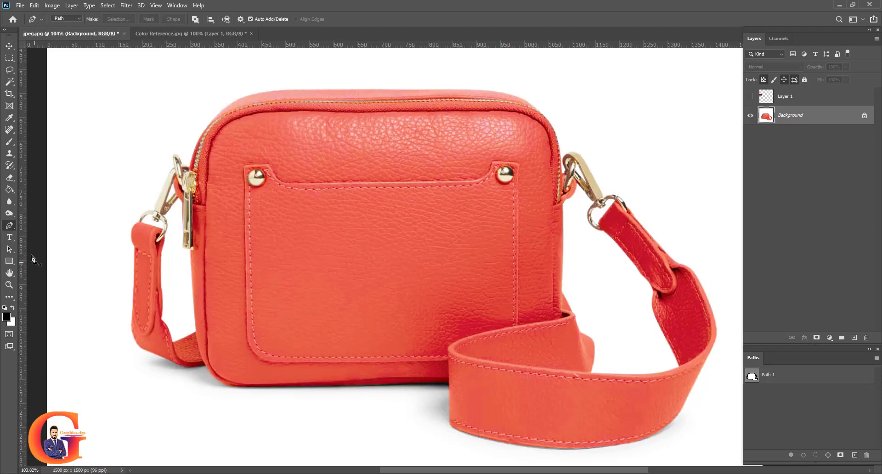
Step: Try tracing the bag's bottom edge with the Pen tool, from the front strap to the lower-left corner beside the short strap
{"action": "right_click", "coordinate": [10, 225]}
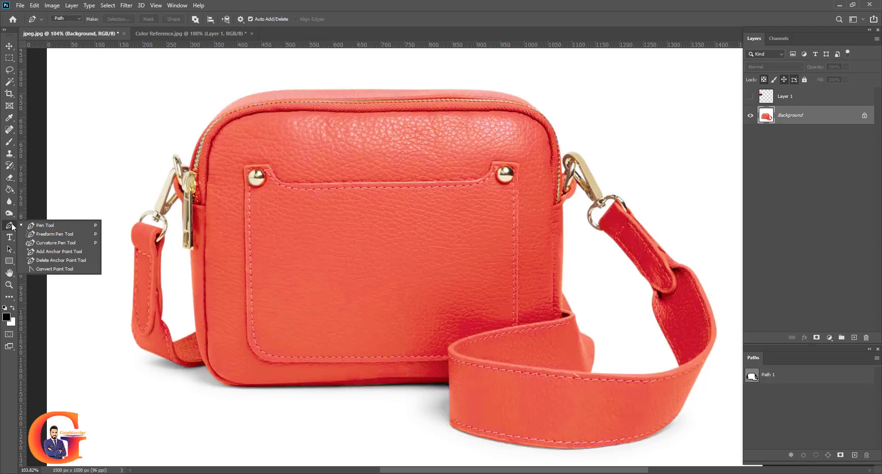
{"action": "left_click", "coordinate": [51, 225]}
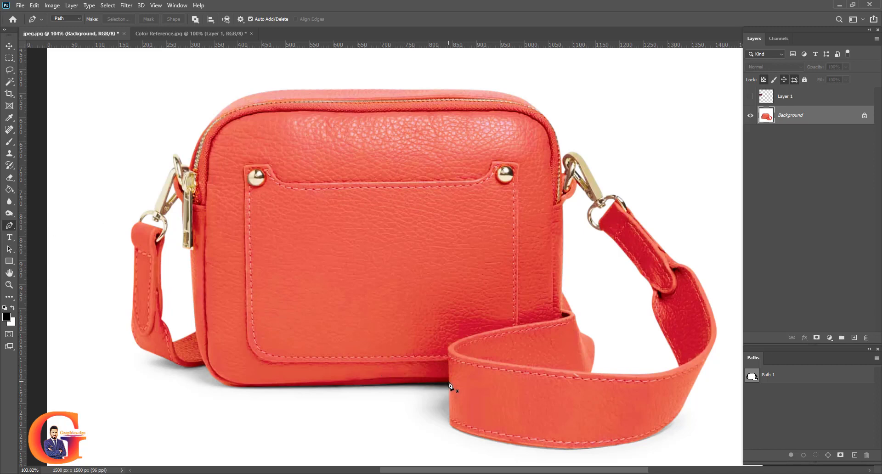
{"action": "scroll", "coordinate": [449, 385], "scroll_direction": "up", "scroll_amount": 1}
{"action": "left_click_drag", "start_coordinate": [447, 384], "coordinate": [414, 384]}
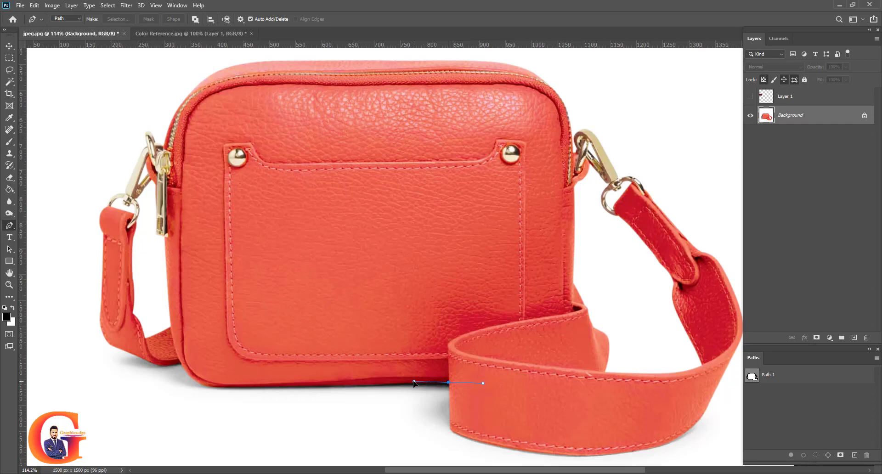
{"action": "left_click_drag", "start_coordinate": [295, 385], "coordinate": [252, 386]}
{"action": "left_click", "coordinate": [208, 386]}
{"action": "scroll", "coordinate": [209, 385], "scroll_direction": "up", "scroll_amount": 1}
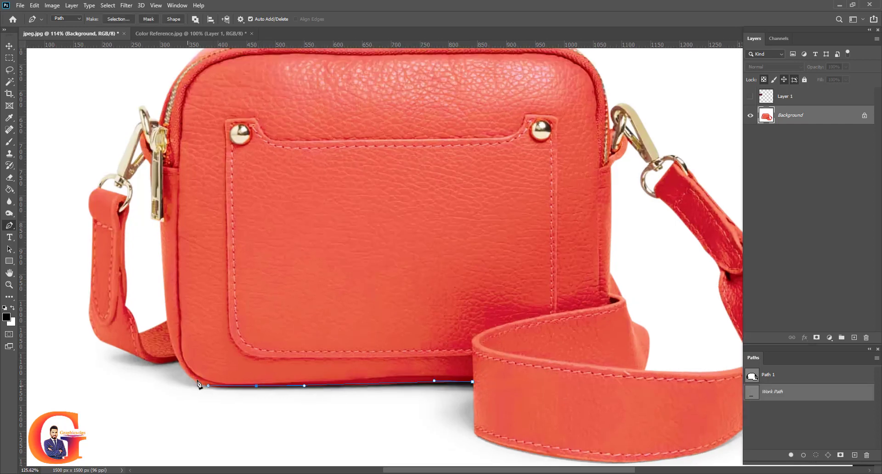
{"action": "scroll", "coordinate": [199, 384], "scroll_direction": "up", "scroll_amount": 1}
{"action": "left_click_drag", "start_coordinate": [175, 352], "coordinate": [158, 320]}
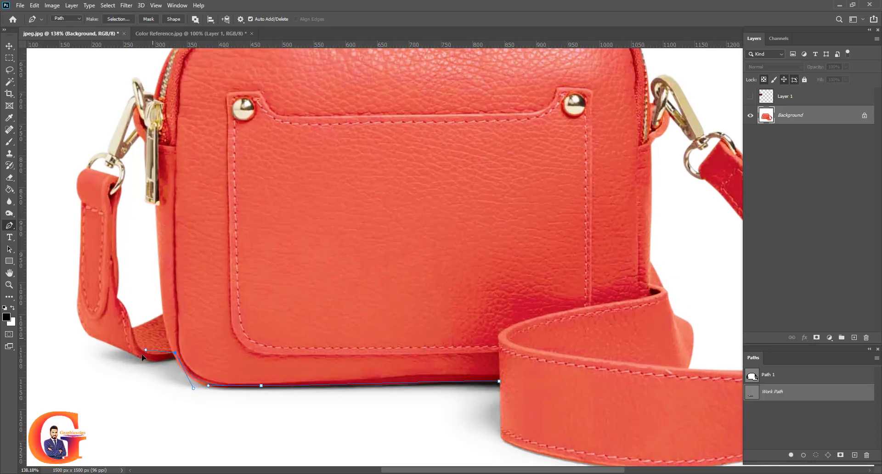
{"action": "scroll", "coordinate": [157, 358], "scroll_direction": "down", "scroll_amount": 3}
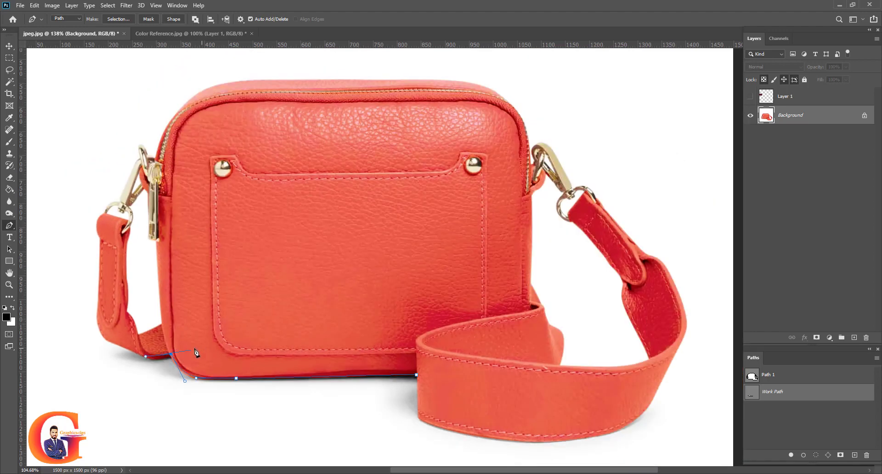
Step: Check the Pen tool's thickness, color and Rubber Band options, and delete the trial work path
{"action": "left_click", "coordinate": [240, 19]}
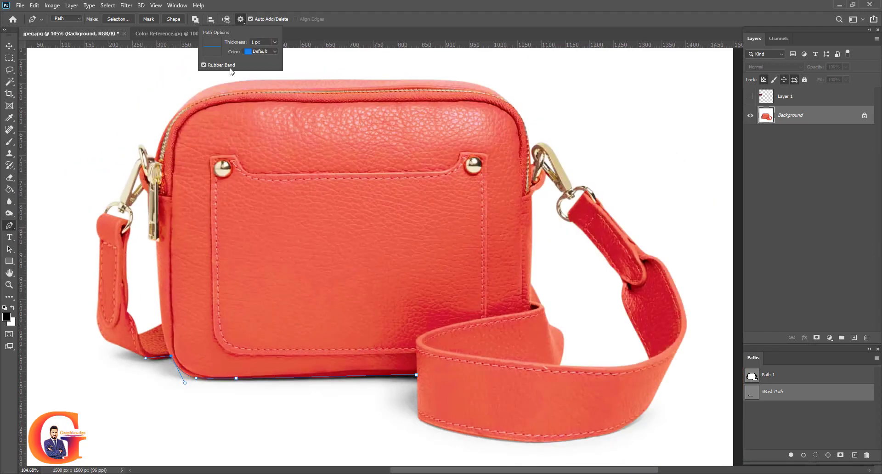
{"action": "left_click", "coordinate": [204, 65]}
{"action": "left_click", "coordinate": [274, 52]}
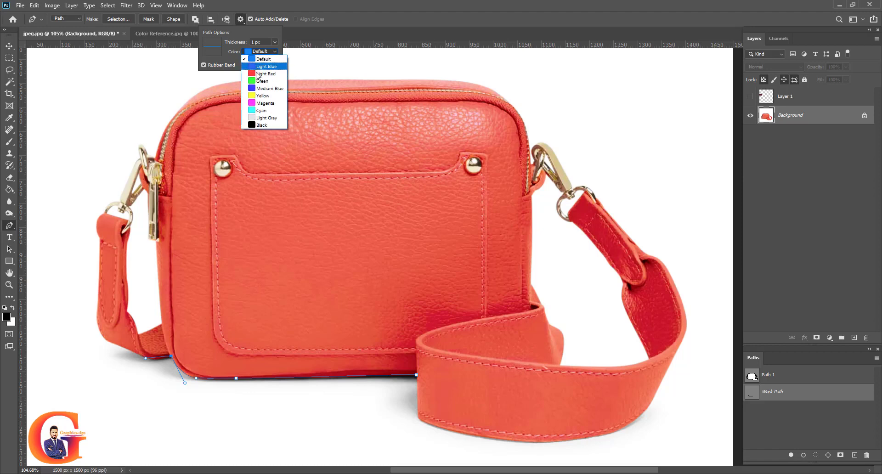
{"action": "left_click", "coordinate": [275, 42]}
{"action": "left_click", "coordinate": [275, 50]}
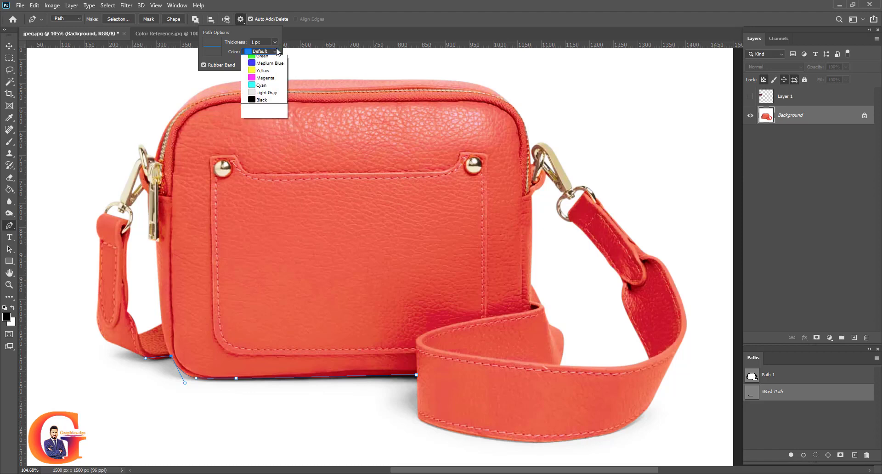
{"action": "left_click", "coordinate": [334, 2]}
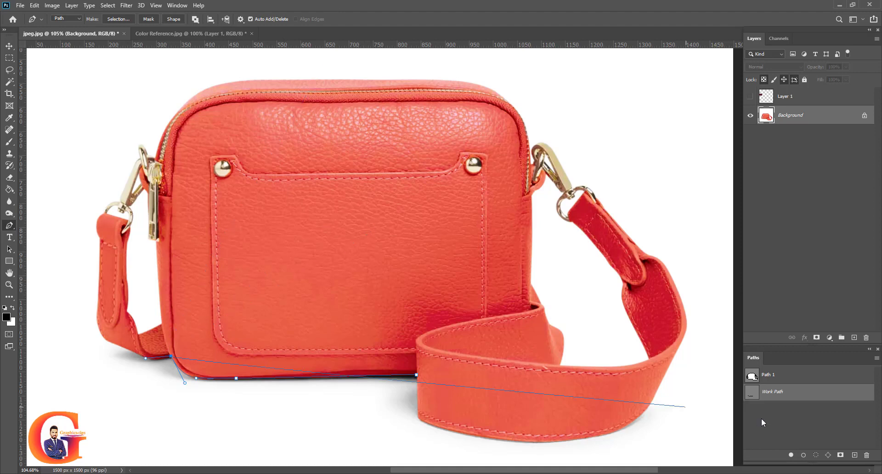
{"action": "left_click_drag", "start_coordinate": [805, 397], "coordinate": [867, 456]}
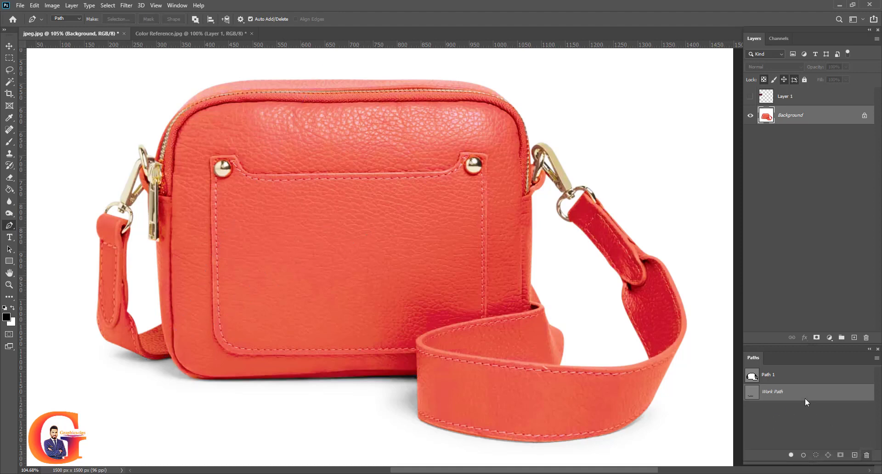
Step: Load Path 1 as a selection around the bag and feather it by 0.5 pixels
{"action": "left_click", "coordinate": [756, 376]}
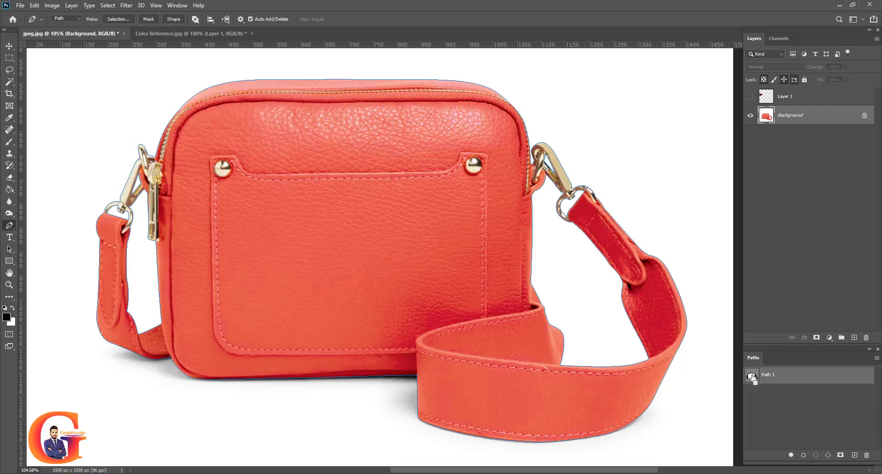
{"action": "left_click", "coordinate": [752, 377], "text": "ctrl"}
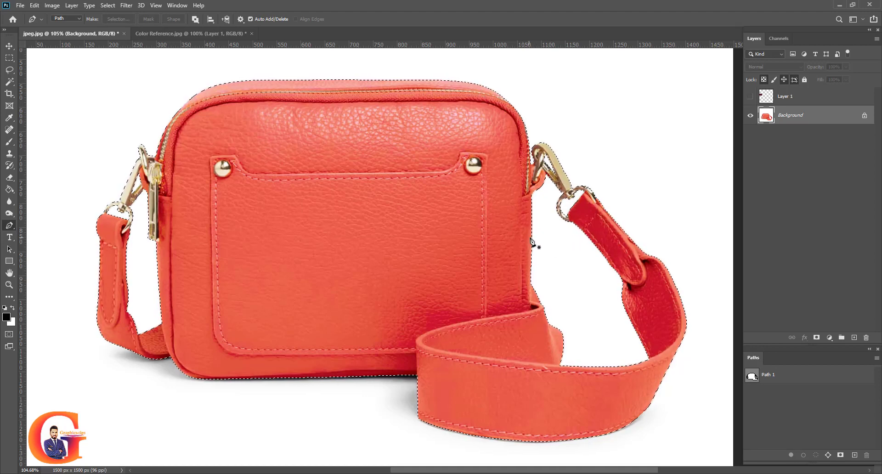
{"action": "left_click", "coordinate": [107, 5]}
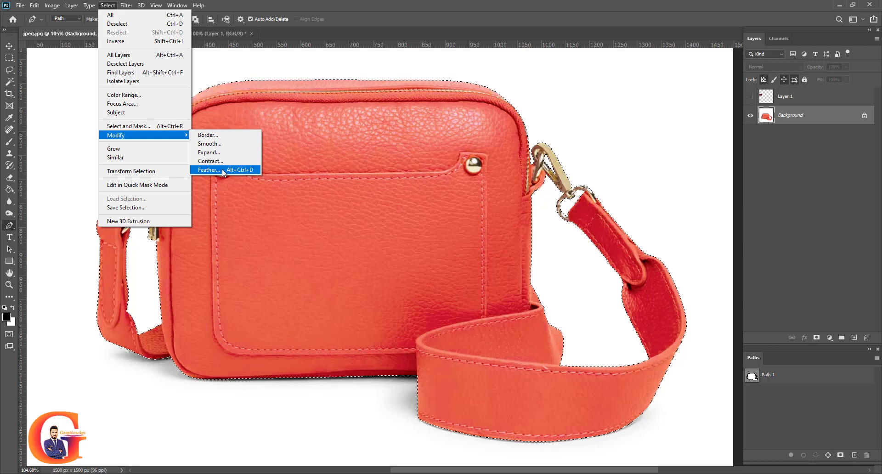
{"action": "left_click", "coordinate": [209, 170]}
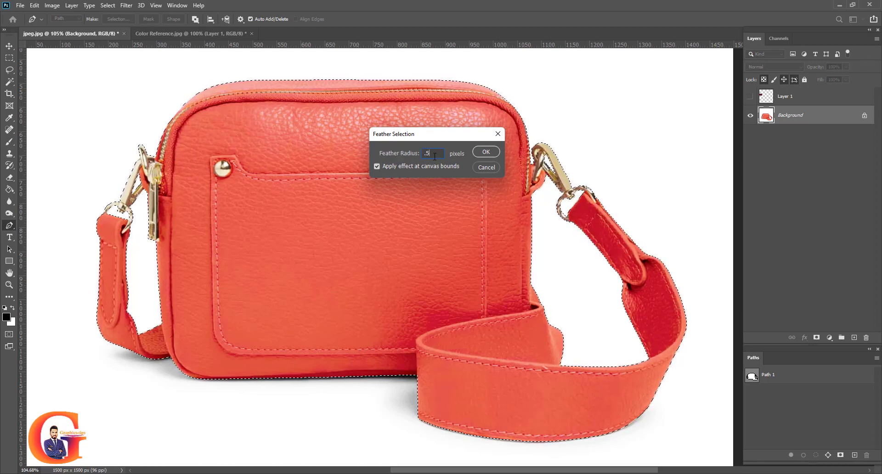
{"action": "left_click", "coordinate": [489, 153]}
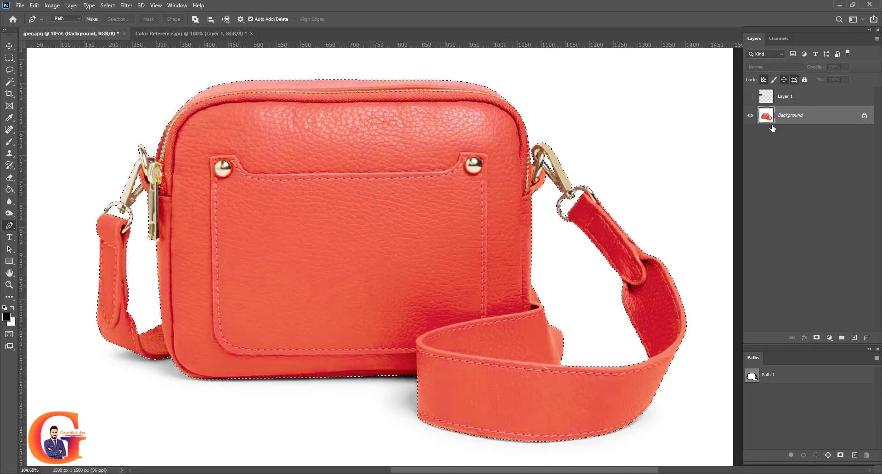
Step: Create a layer group above the Background layer with a mask from the bag selection, and check the mask
{"action": "left_click", "coordinate": [841, 339]}
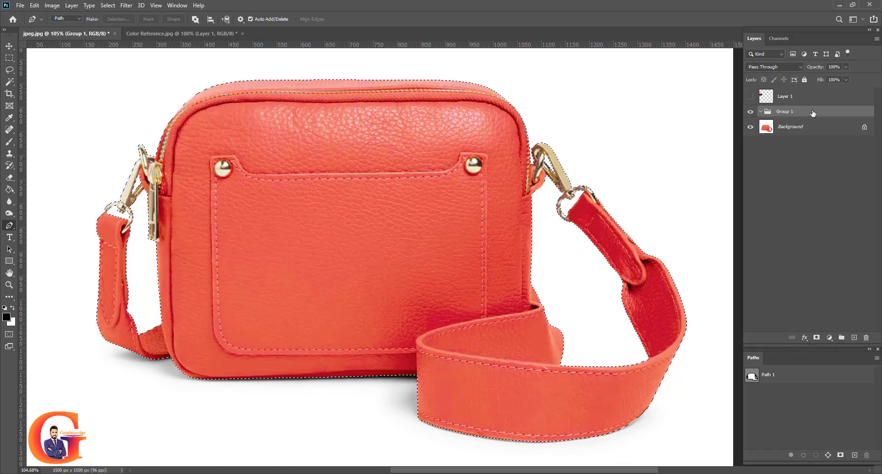
{"action": "left_click", "coordinate": [818, 338]}
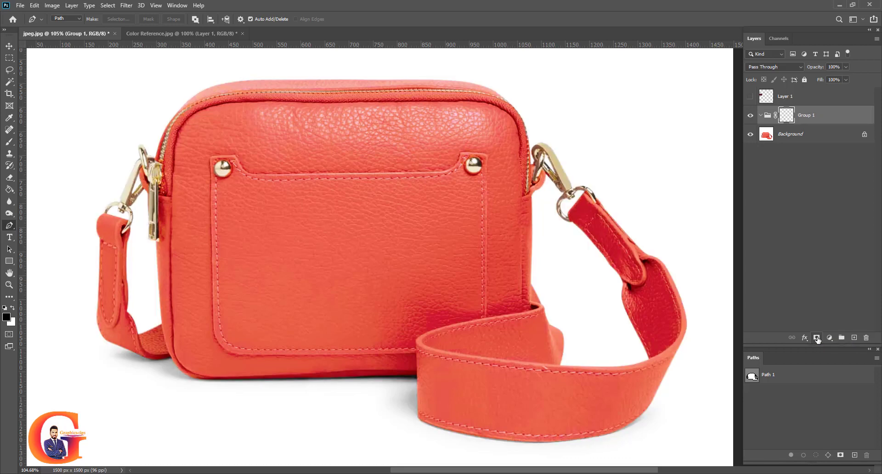
{"action": "left_click", "coordinate": [791, 119], "text": "alt"}
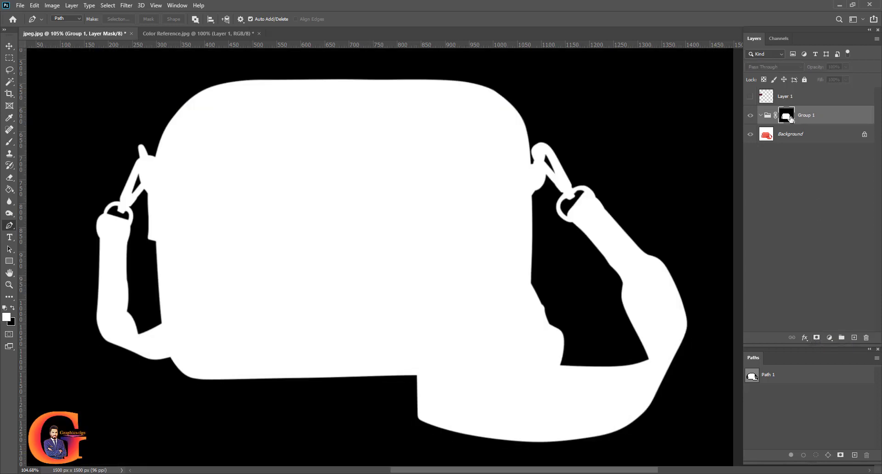
{"action": "left_click", "coordinate": [792, 119], "text": "alt"}
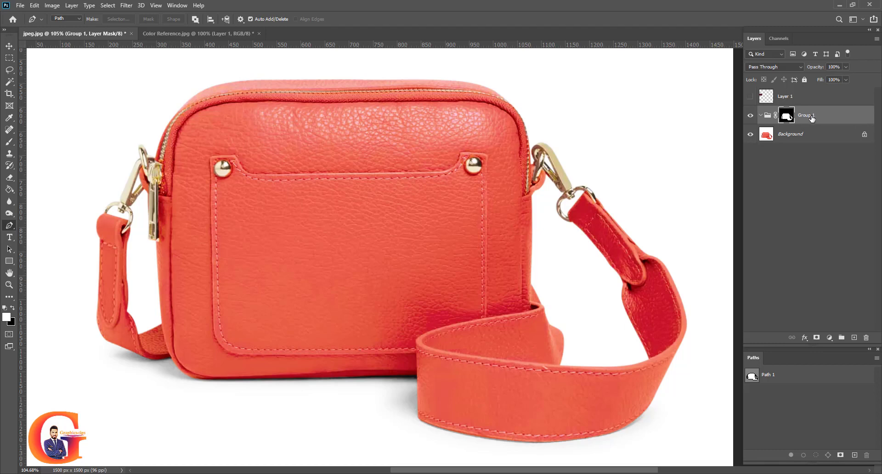
Step: Duplicate the masked group and name the copy Metal
{"action": "key", "text": "ctrl+j"}
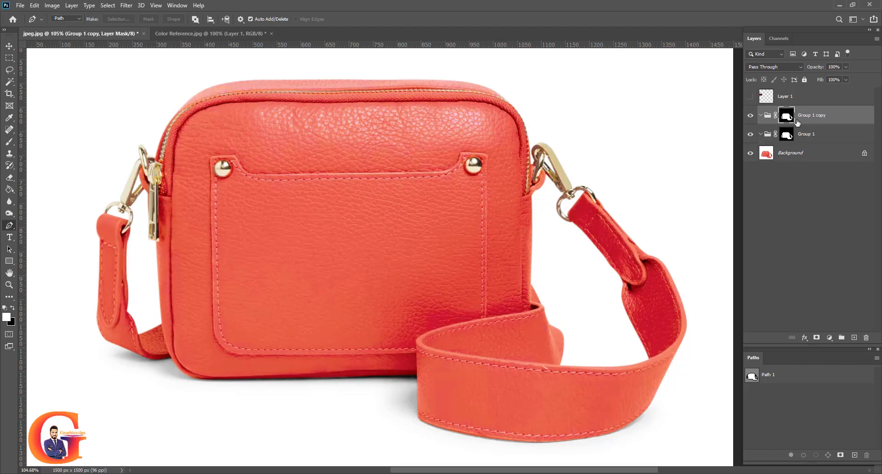
{"action": "double_click", "coordinate": [807, 115]}
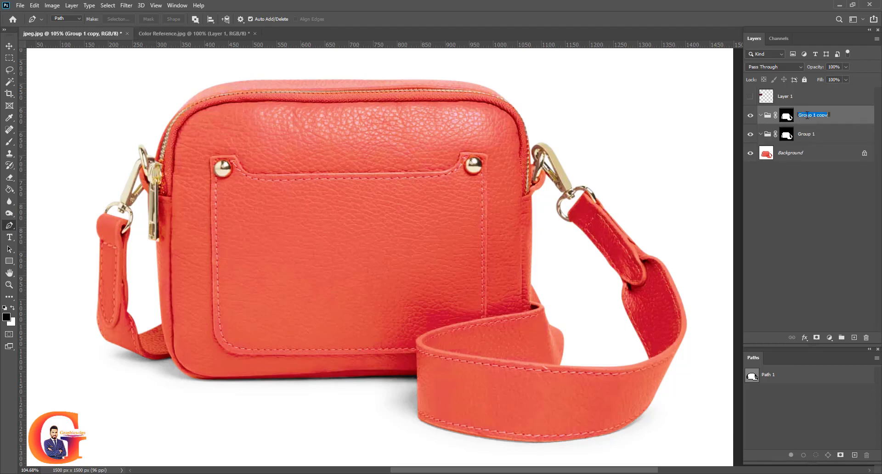
{"action": "type", "text": "Metal"}
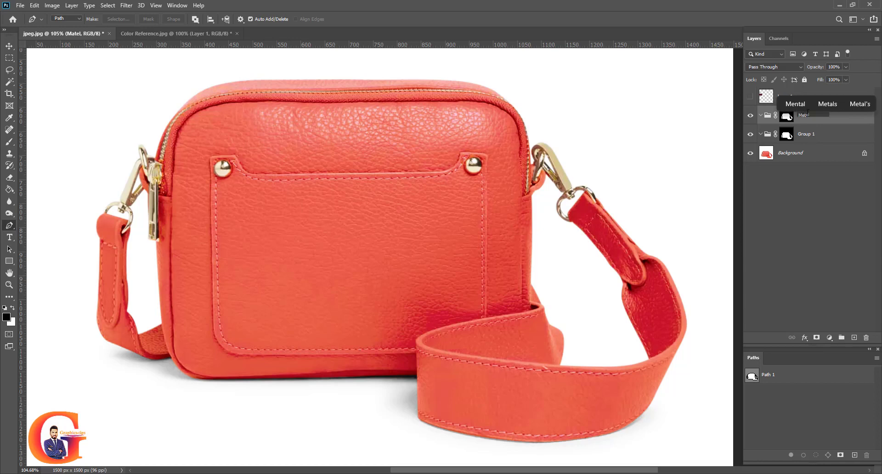
{"action": "left_click", "coordinate": [828, 213]}
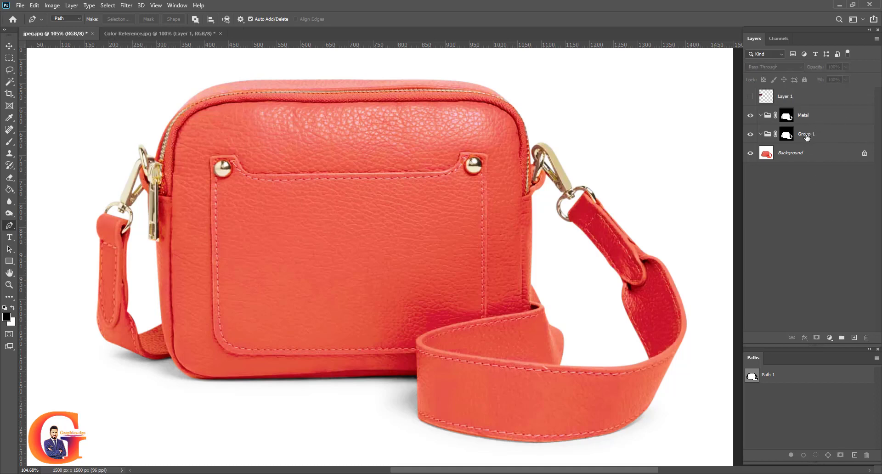
Step: Rename the original masked group below Metal as Bag
{"action": "double_click", "coordinate": [806, 135]}
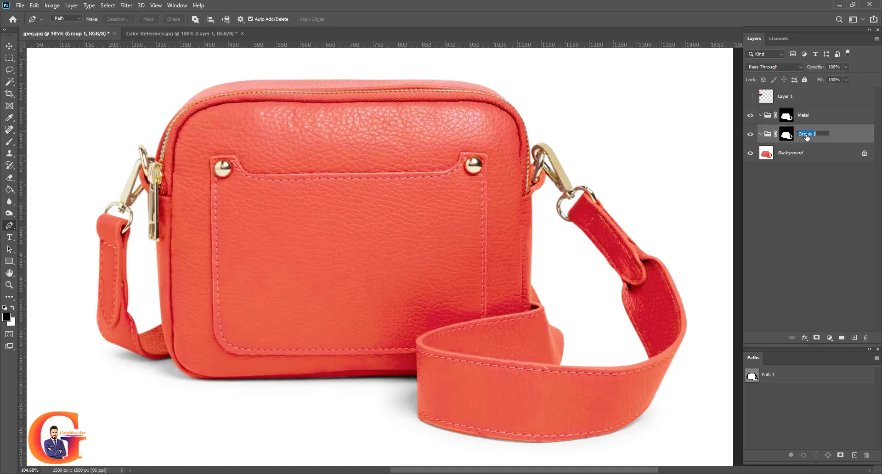
{"action": "type", "text": "Ba"}
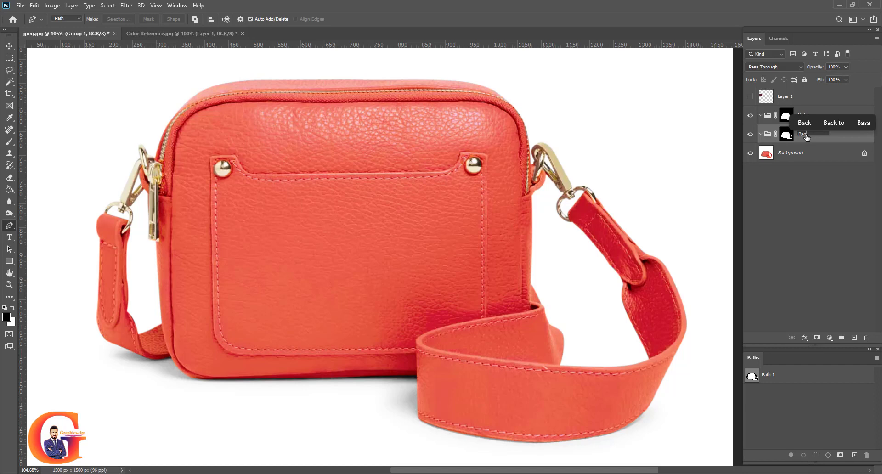
{"action": "type", "text": "g"}
{"action": "left_click", "coordinate": [836, 194]}
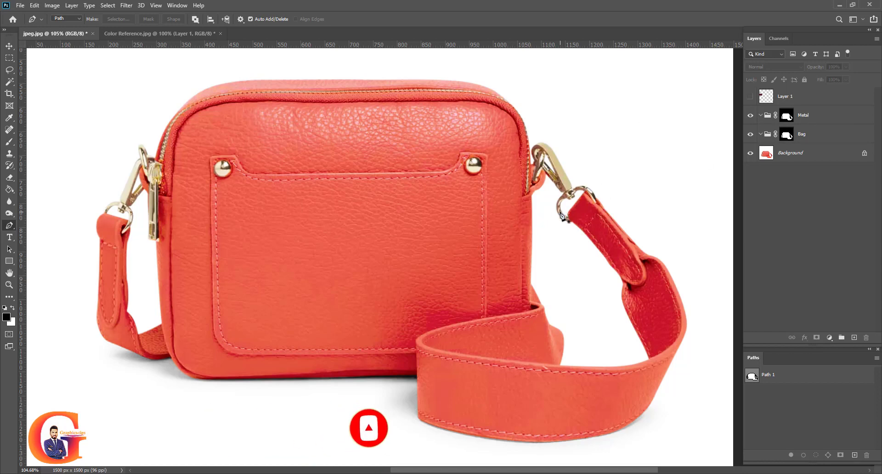
Step: Examine the metal clasp and ring on the right strap and the Metal group's mask
{"action": "scroll", "coordinate": [542, 215], "scroll_direction": "up", "scroll_amount": 5}
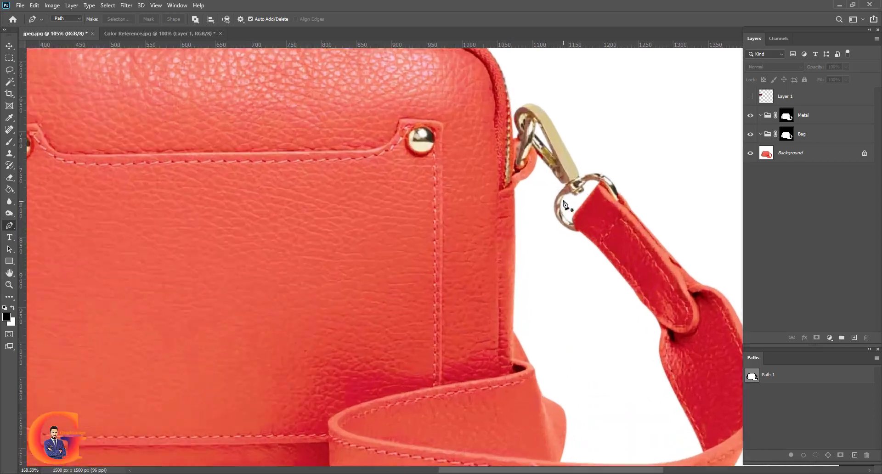
{"action": "scroll", "coordinate": [557, 222], "scroll_direction": "down", "scroll_amount": 4}
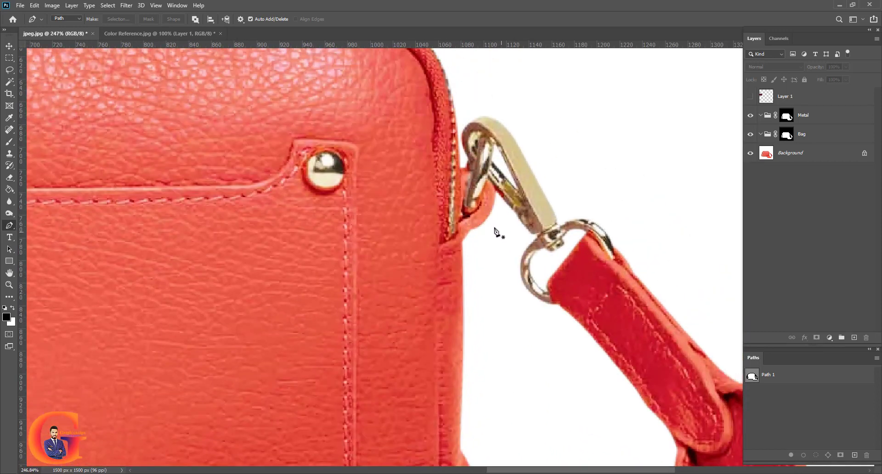
{"action": "scroll", "coordinate": [500, 216], "scroll_direction": "down", "scroll_amount": 1}
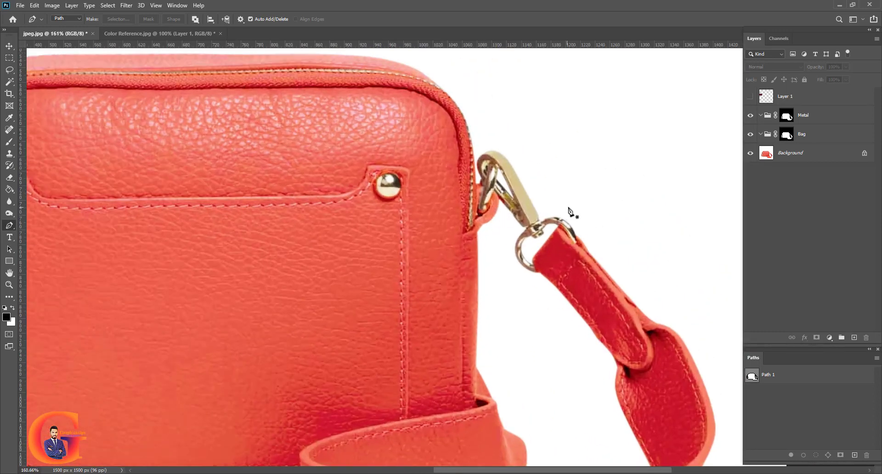
{"action": "scroll", "coordinate": [571, 210], "scroll_direction": "down", "scroll_amount": 1}
{"action": "left_click", "coordinate": [786, 117], "text": "alt"}
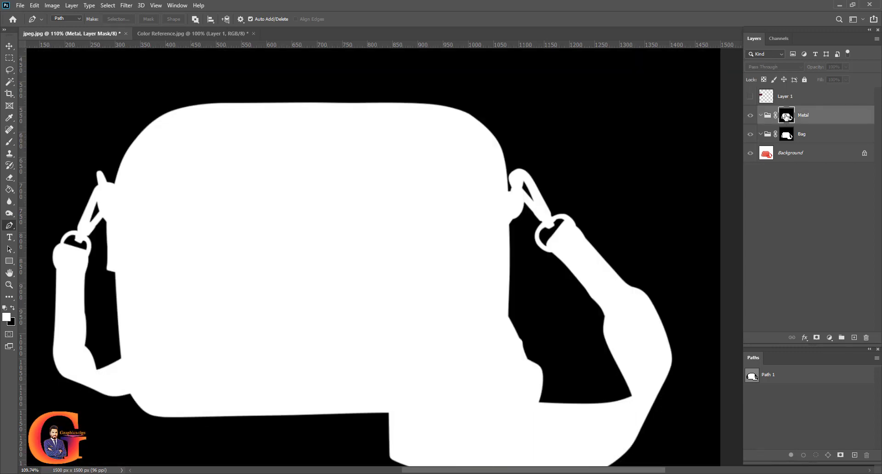
{"action": "left_click", "coordinate": [787, 117], "text": "alt"}
Step: Return to the image view and start a Pen path along the inner side of the left zipper pull, down to its lower end
{"action": "scroll", "coordinate": [331, 211], "scroll_direction": "up", "scroll_amount": 3}
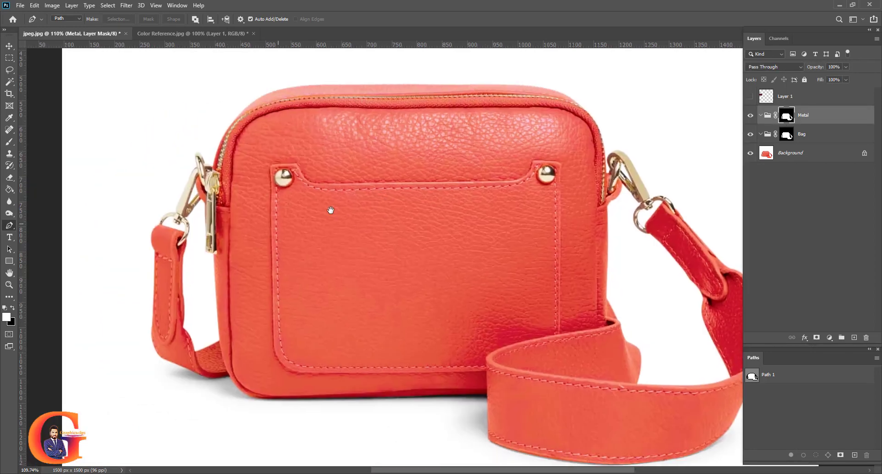
{"action": "scroll", "coordinate": [202, 246], "scroll_direction": "up", "scroll_amount": 4}
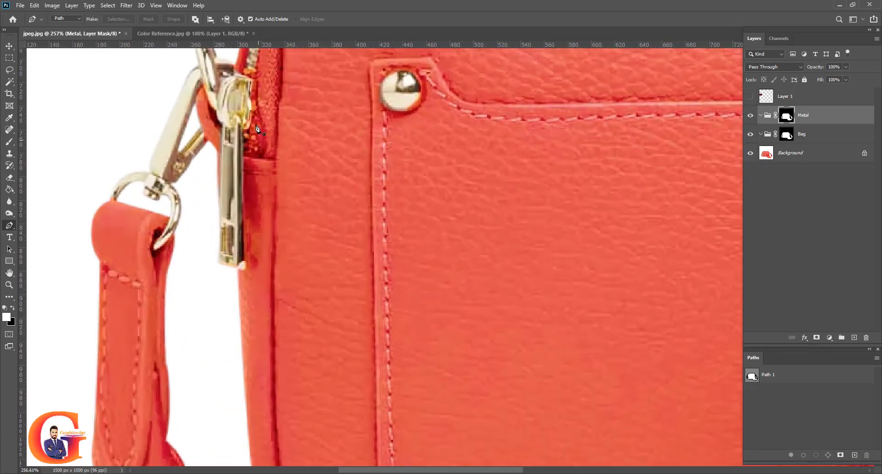
{"action": "scroll", "coordinate": [255, 135], "scroll_direction": "up", "scroll_amount": 1}
{"action": "left_click", "coordinate": [249, 114]}
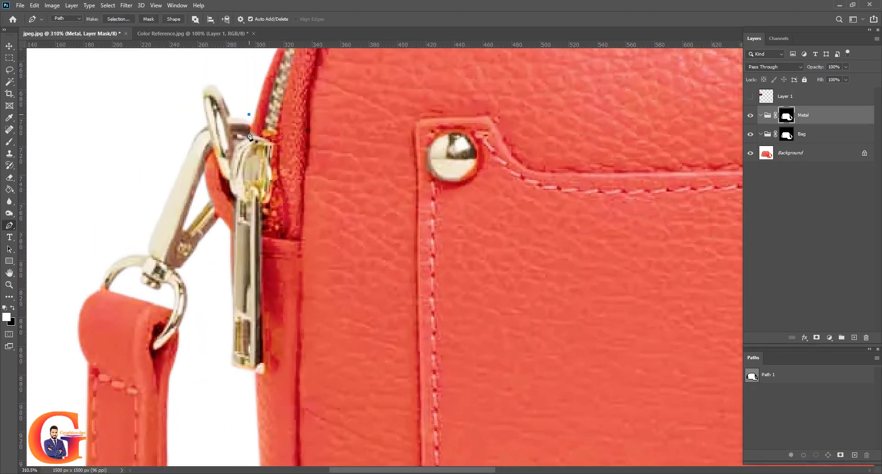
{"action": "scroll", "coordinate": [249, 135], "scroll_direction": "up", "scroll_amount": 1}
{"action": "left_click", "coordinate": [249, 136]}
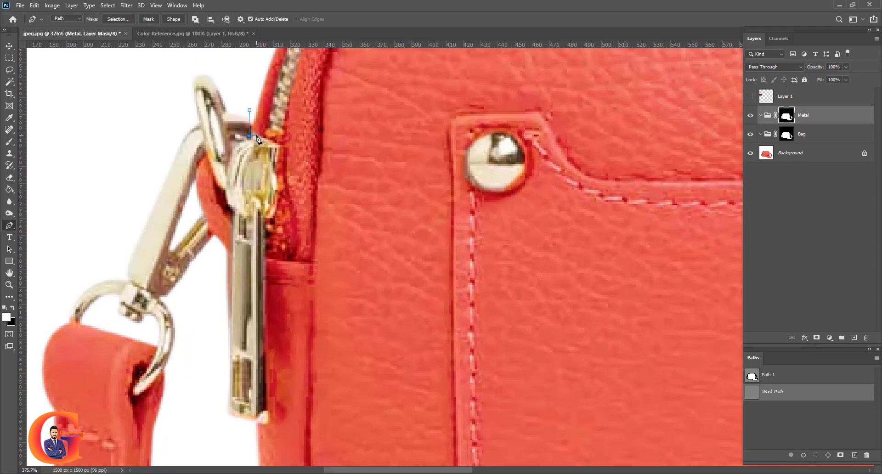
{"action": "left_click", "coordinate": [270, 139]}
{"action": "left_click_drag", "start_coordinate": [284, 180], "coordinate": [285, 118]}
{"action": "left_click", "coordinate": [286, 115]}
{"action": "left_click", "coordinate": [275, 150]}
{"action": "left_click", "coordinate": [267, 159]}
{"action": "left_click_drag", "start_coordinate": [268, 203], "coordinate": [276, 121]}
{"action": "left_click_drag", "start_coordinate": [275, 268], "coordinate": [275, 280]}
{"action": "left_click_drag", "start_coordinate": [264, 280], "coordinate": [252, 278]}
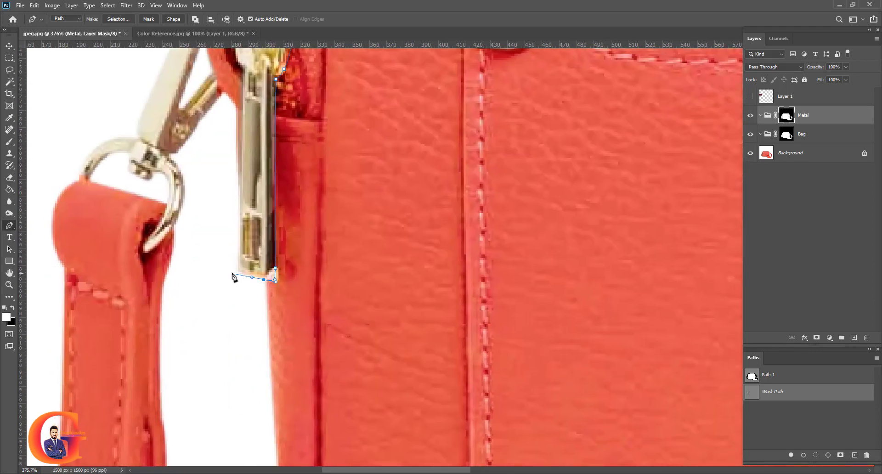
Step: Continue the path from the zipper pull to the left strap's metal ring and trace it where it meets the leather
{"action": "left_click", "coordinate": [246, 230]}
{"action": "left_click", "coordinate": [224, 163]}
{"action": "left_click", "coordinate": [206, 190]}
{"action": "left_click", "coordinate": [183, 203]}
{"action": "left_click", "coordinate": [185, 192]}
{"action": "left_click", "coordinate": [208, 158]}
{"action": "left_click", "coordinate": [211, 139]}
{"action": "left_click", "coordinate": [217, 161]}
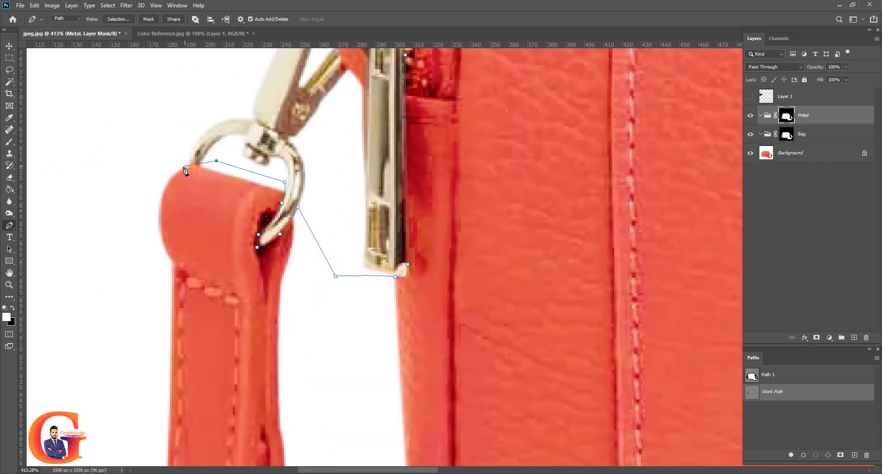
Step: Run the path loosely around the outside of the left ring and clasp and close it at the zipper pull
{"action": "left_click", "coordinate": [184, 167]}
{"action": "left_click_drag", "start_coordinate": [200, 110], "coordinate": [220, 87]}
{"action": "left_click", "coordinate": [230, 95]}
{"action": "left_click_drag", "start_coordinate": [270, 138], "coordinate": [325, 126]}
{"action": "left_click", "coordinate": [327, 122]}
{"action": "left_click", "coordinate": [352, 221]}
{"action": "scroll", "coordinate": [264, 210], "scroll_direction": "down", "scroll_amount": 11}
Step: Draw elliptical paths around the two round metal rivets on the bag's front pocket
{"action": "left_click", "coordinate": [13, 260]}
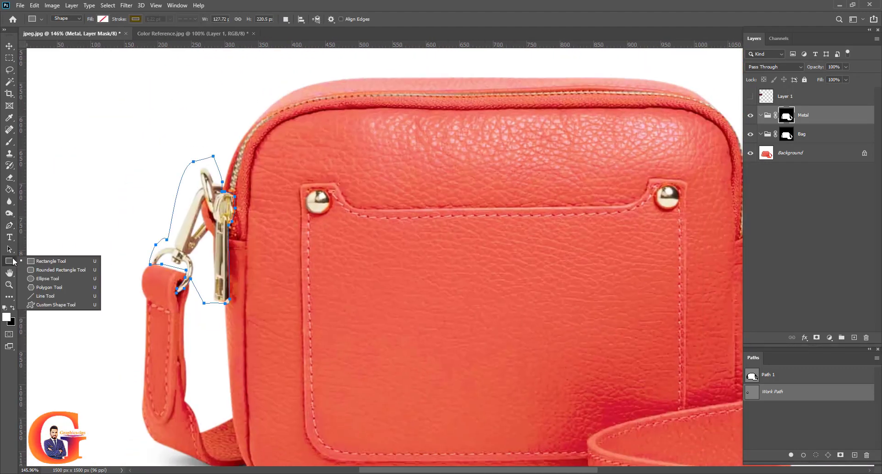
{"action": "left_click", "coordinate": [49, 278]}
{"action": "left_click_drag", "start_coordinate": [307, 191], "coordinate": [332, 214]}
{"action": "scroll", "coordinate": [459, 212], "scroll_direction": "right", "scroll_amount": 5}
{"action": "left_click_drag", "start_coordinate": [513, 191], "coordinate": [536, 214]}
Step: Start a Pen path beside the bag's right edge and trace it around the top of the right clasp
{"action": "scroll", "coordinate": [640, 199], "scroll_direction": "up", "scroll_amount": 1}
{"action": "left_click", "coordinate": [674, 131]}
{"action": "scroll", "coordinate": [579, 276], "scroll_direction": "up", "scroll_amount": 4}
{"action": "key", "text": "p"}
{"action": "left_click", "coordinate": [567, 202]}
{"action": "left_click", "coordinate": [562, 196]}
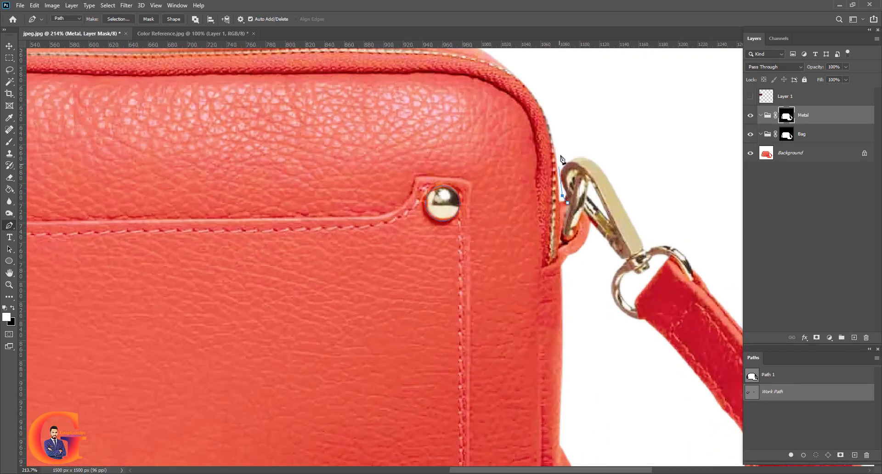
{"action": "left_click_drag", "start_coordinate": [560, 156], "coordinate": [561, 153]}
{"action": "left_click_drag", "start_coordinate": [606, 184], "coordinate": [561, 154]}
{"action": "left_click_drag", "start_coordinate": [554, 118], "coordinate": [567, 124]}
Step: Continue the path around the right strap's ring and along the clasp's inner edge, and close it
{"action": "left_click", "coordinate": [635, 205]}
{"action": "left_click", "coordinate": [646, 234]}
{"action": "left_click", "coordinate": [650, 249]}
{"action": "left_click", "coordinate": [646, 252]}
{"action": "left_click_drag", "start_coordinate": [621, 227], "coordinate": [614, 228]}
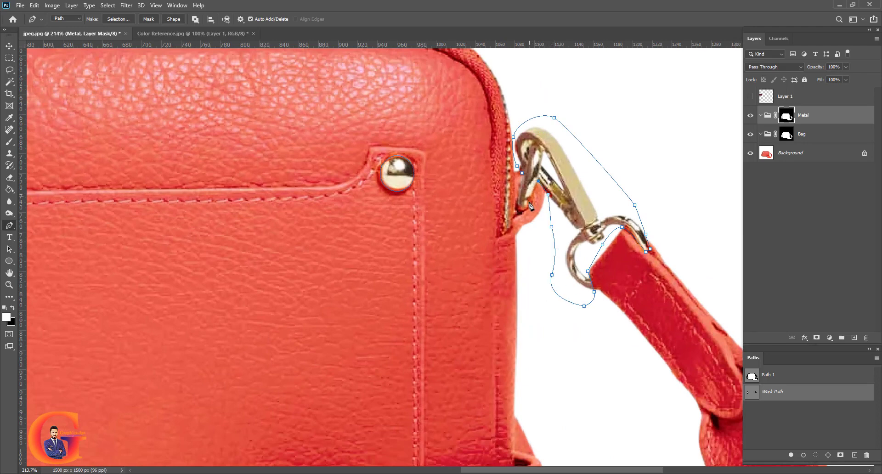
{"action": "left_click_drag", "start_coordinate": [528, 209], "coordinate": [523, 212]}
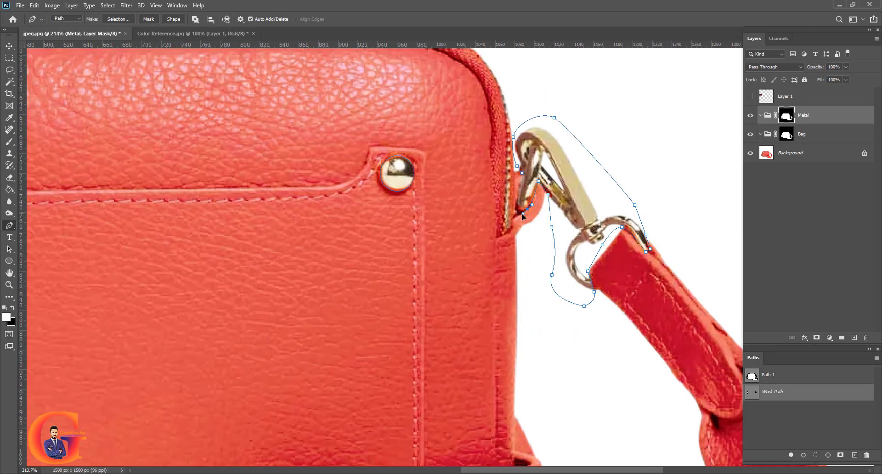
{"action": "left_click", "coordinate": [524, 179]}
{"action": "scroll", "coordinate": [525, 177], "scroll_direction": "down", "scroll_amount": 5}
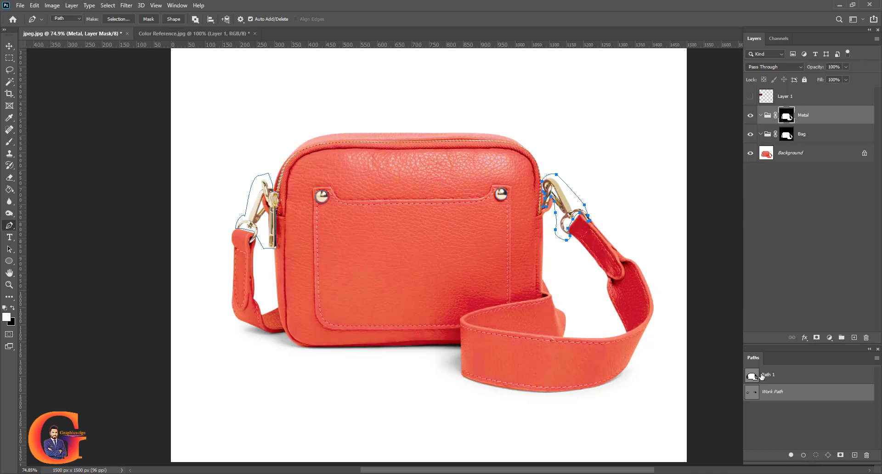
Step: Save the work path as Path 2 and load it as a selection
{"action": "double_click", "coordinate": [768, 396]}
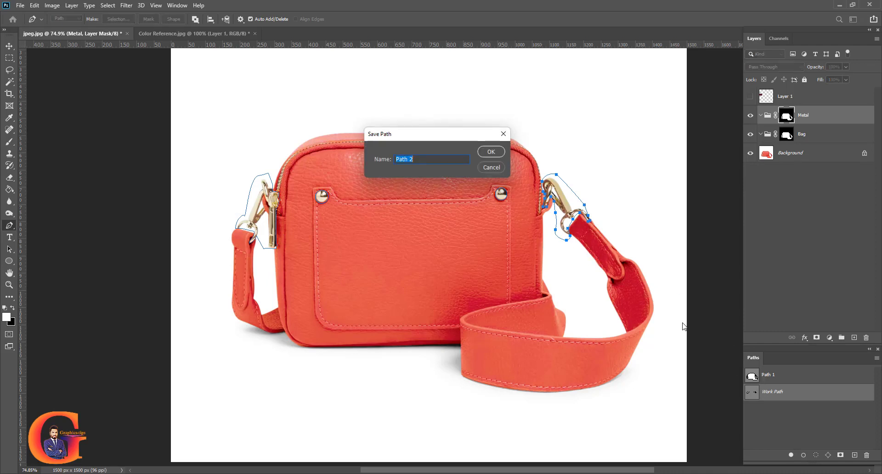
{"action": "left_click", "coordinate": [493, 154]}
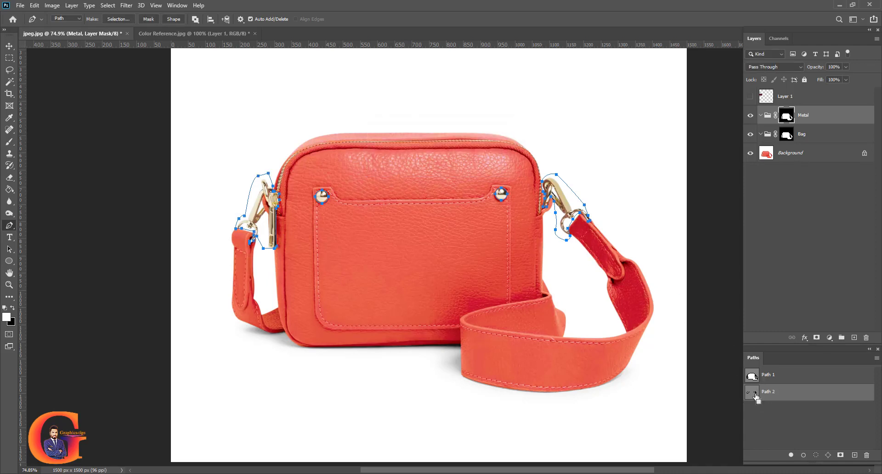
{"action": "left_click", "coordinate": [753, 392], "text": "ctrl"}
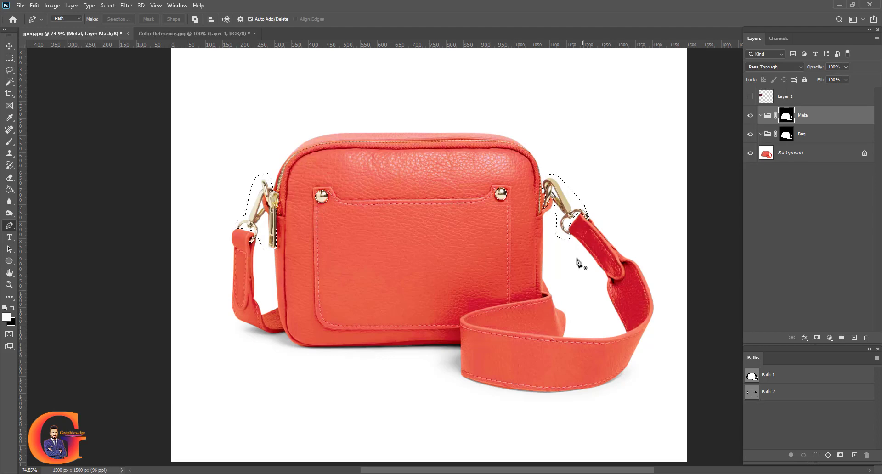
Step: Display the Metal group's mask and feather the hardware selection by 0.5 pixels
{"action": "scroll", "coordinate": [569, 261], "scroll_direction": "down", "scroll_amount": 1}
{"action": "scroll", "coordinate": [558, 256], "scroll_direction": "up", "scroll_amount": 1}
{"action": "scroll", "coordinate": [553, 252], "scroll_direction": "down", "scroll_amount": 1}
{"action": "scroll", "coordinate": [564, 232], "scroll_direction": "up", "scroll_amount": 2}
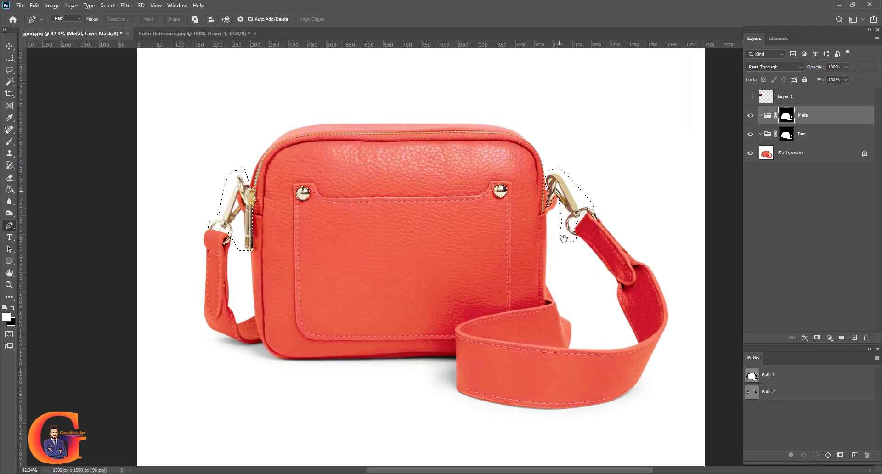
{"action": "scroll", "coordinate": [567, 250], "scroll_direction": "up", "scroll_amount": 1}
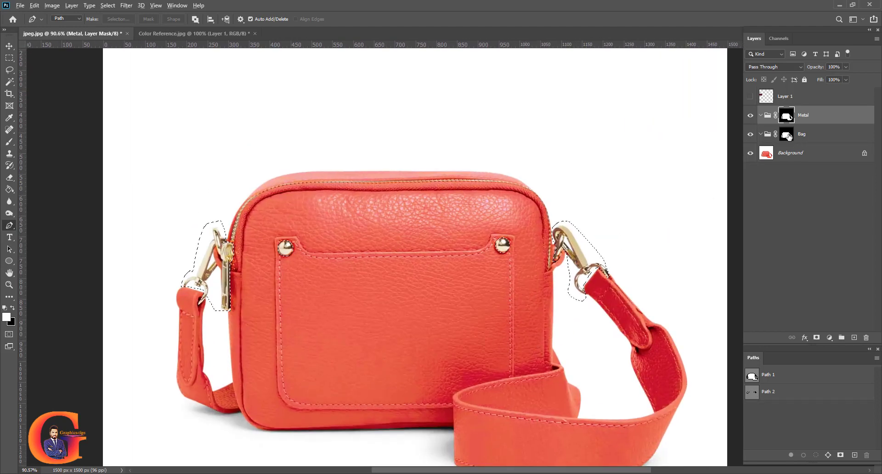
{"action": "left_click", "coordinate": [790, 117], "text": "alt"}
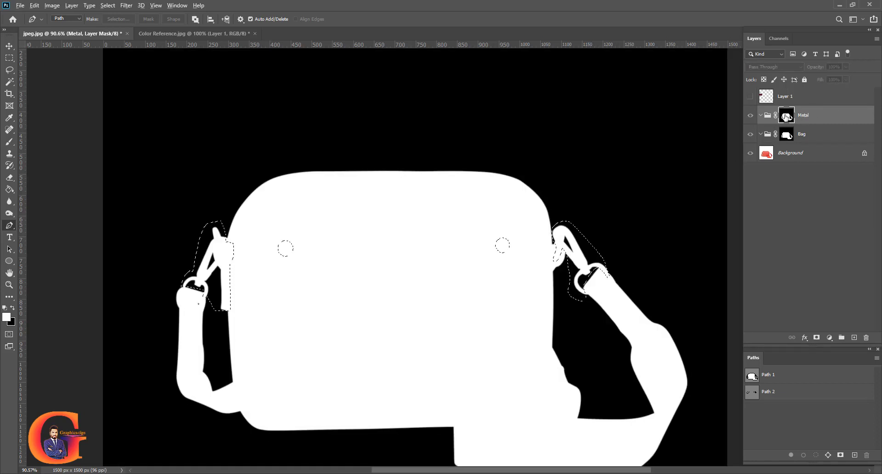
{"action": "left_click", "coordinate": [786, 118], "text": "alt"}
{"action": "left_click", "coordinate": [786, 118], "text": "alt"}
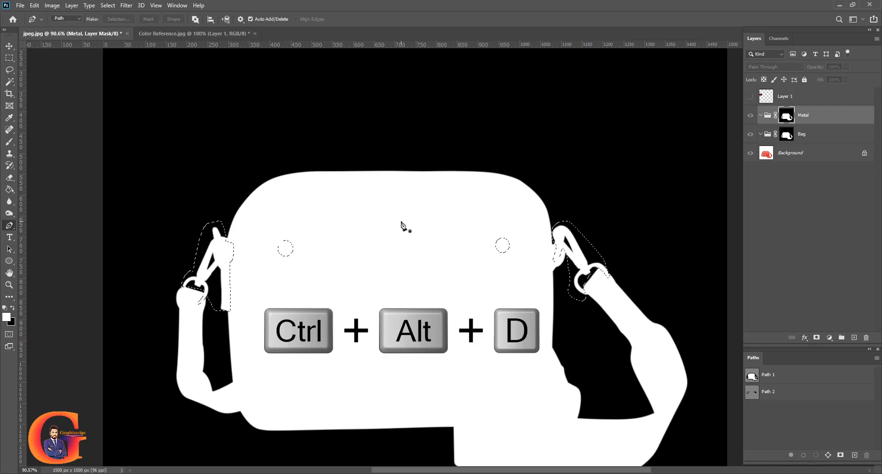
{"action": "key", "text": "ctrl+alt+d"}
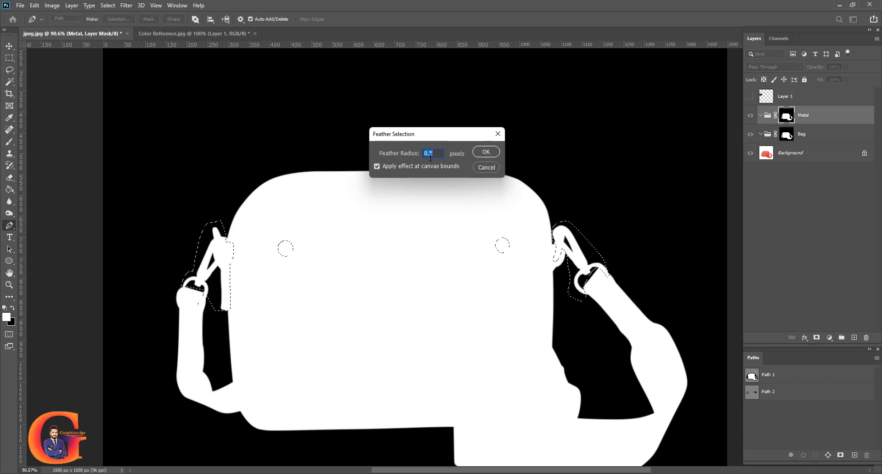
{"action": "key", "text": "Return"}
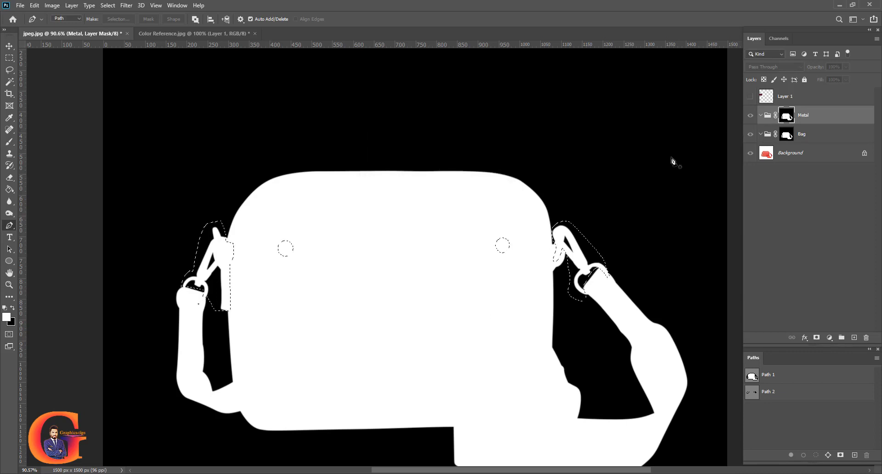
Step: Invert the selection, delete everything outside the hardware from the Metal mask, deselect, and return to the image view
{"action": "left_click", "coordinate": [108, 5]}
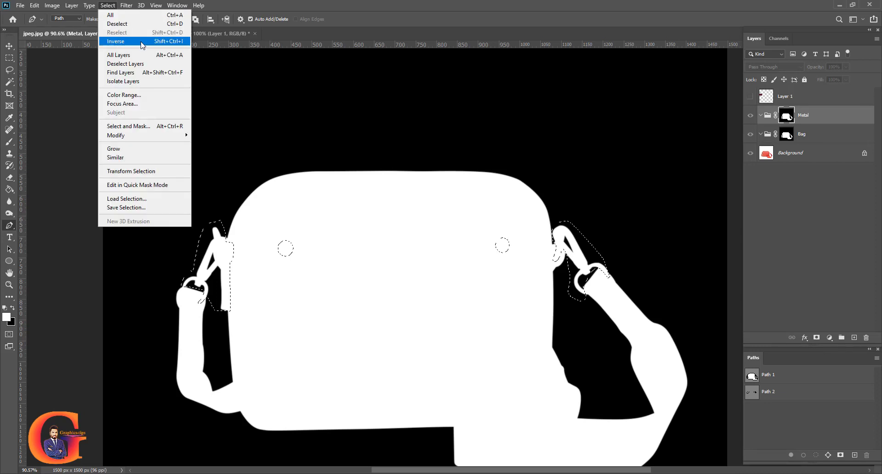
{"action": "left_click", "coordinate": [178, 44]}
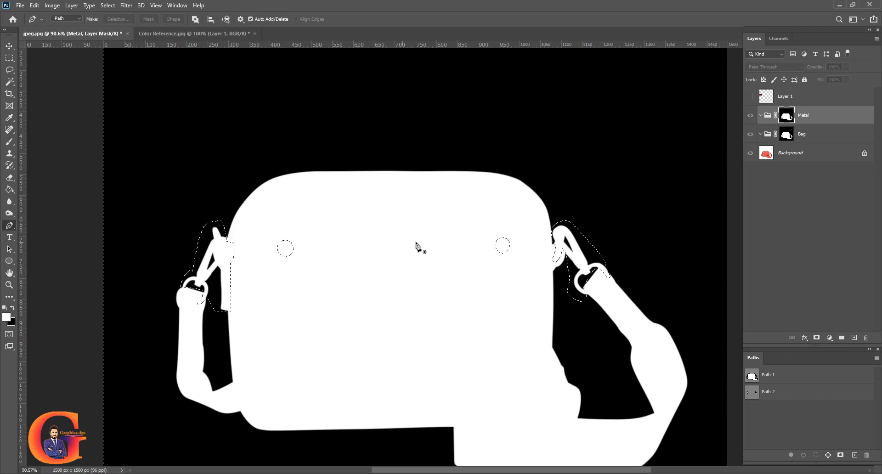
{"action": "scroll", "coordinate": [416, 243], "scroll_direction": "down", "scroll_amount": 4}
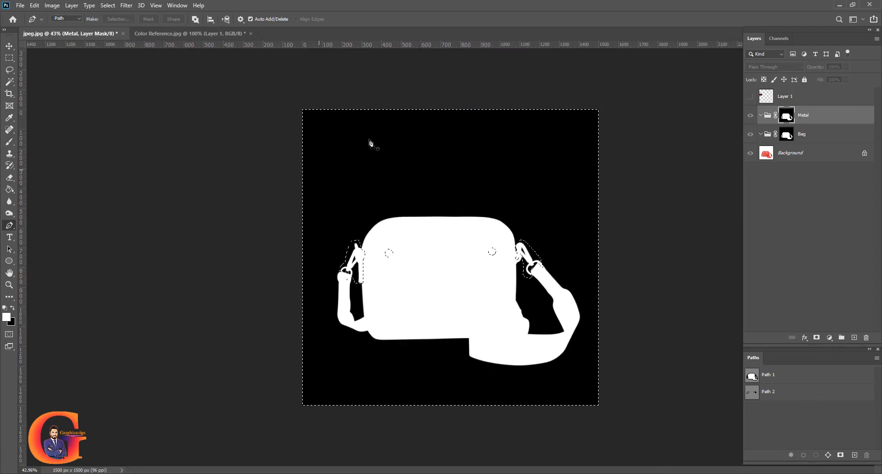
{"action": "scroll", "coordinate": [453, 213], "scroll_direction": "up", "scroll_amount": 3}
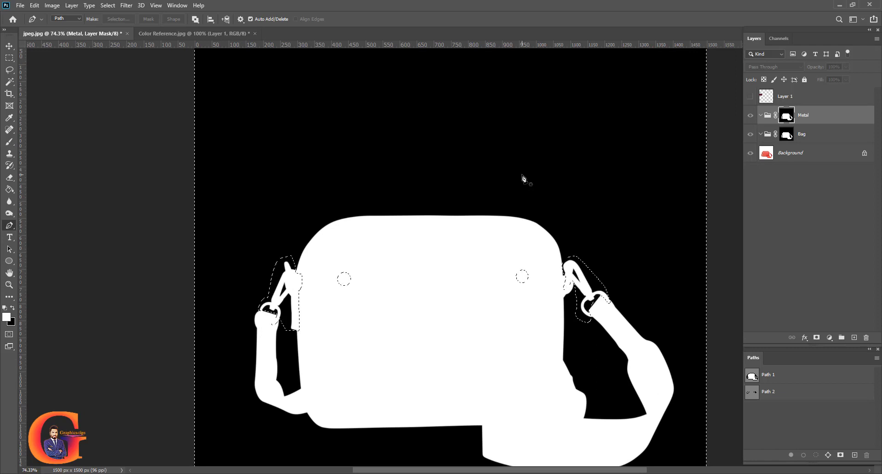
{"action": "key", "text": "Delete"}
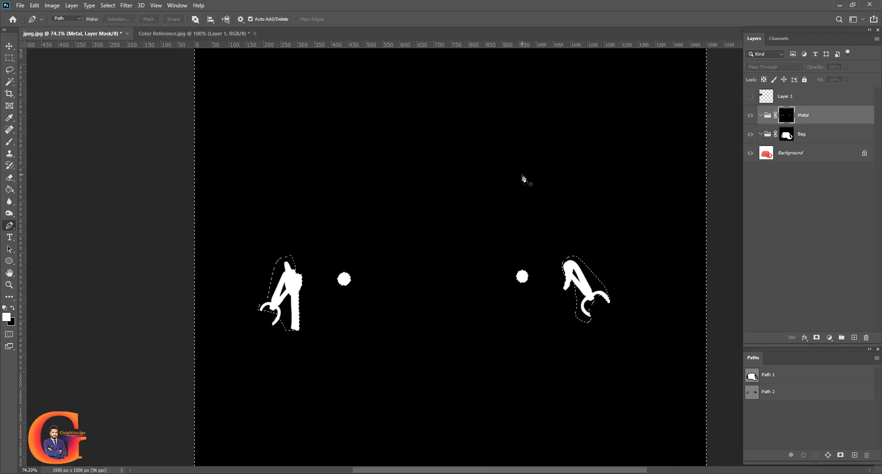
{"action": "key", "text": "ctrl+d"}
{"action": "left_click", "coordinate": [786, 117], "text": "alt"}
Step: Load the Metal mask as a selection to check its outline around the hardware, and deselect it
{"action": "left_click_drag", "start_coordinate": [587, 288], "coordinate": [645, 252]}
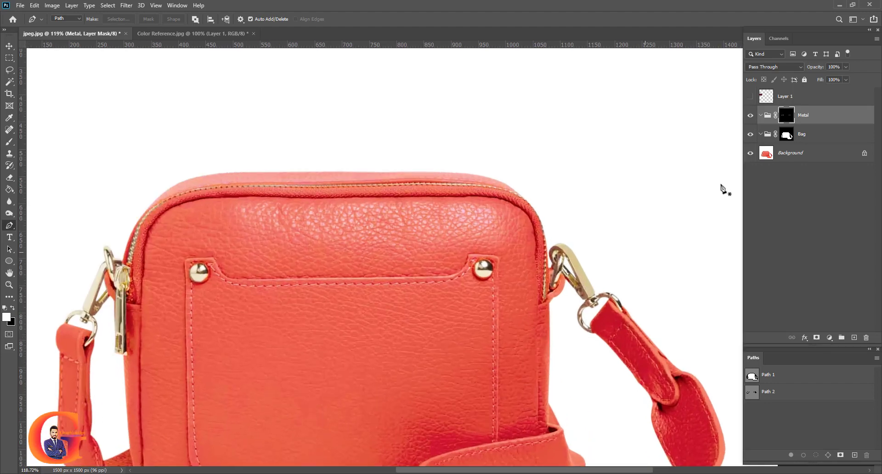
{"action": "left_click", "coordinate": [786, 115], "text": "ctrl"}
{"action": "scroll", "coordinate": [236, 281], "scroll_direction": "down", "scroll_amount": 2}
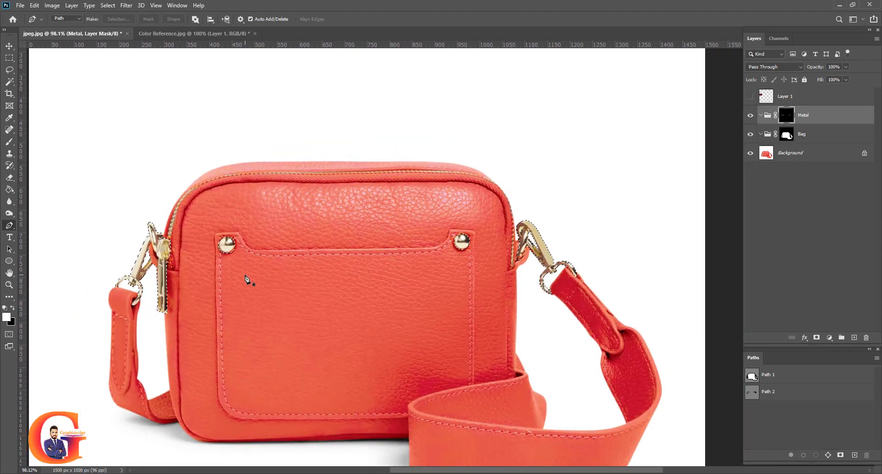
{"action": "key", "text": "ctrl+d"}
{"action": "scroll", "coordinate": [510, 267], "scroll_direction": "down", "scroll_amount": 1}
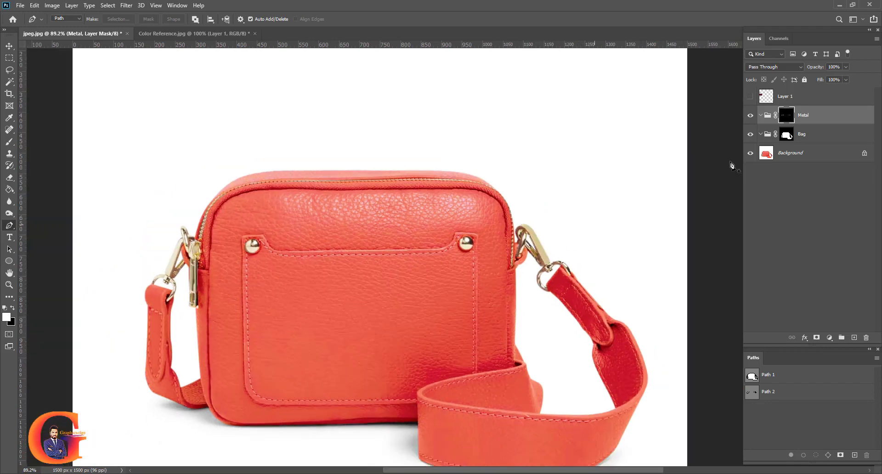
Step: Load Path 2 as a selection feathered by 0.5 pixels and delete the hardware areas from the Bag group's mask
{"action": "left_click", "coordinate": [761, 116]}
{"action": "left_click", "coordinate": [753, 392], "text": "ctrl"}
{"action": "key", "text": "shift+F6"}
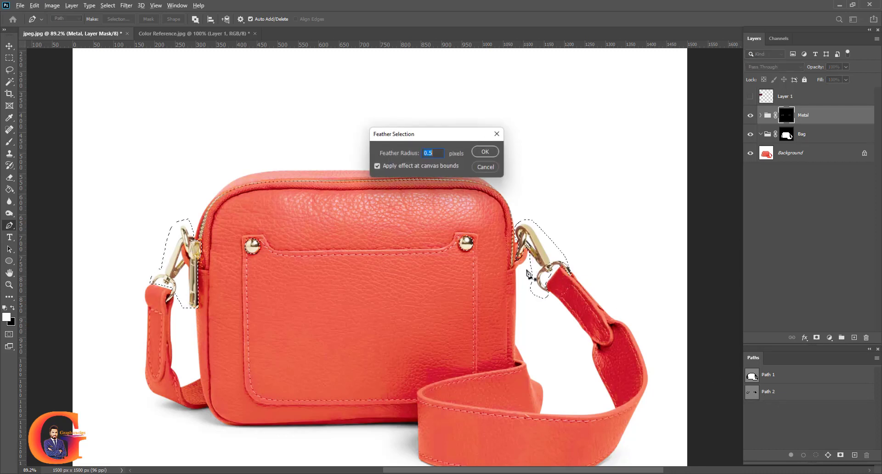
{"action": "key", "text": "Return"}
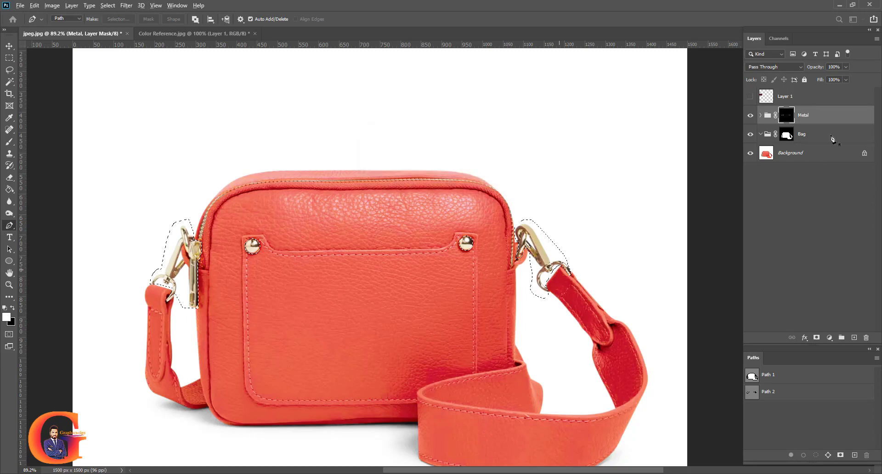
{"action": "left_click", "coordinate": [786, 134], "text": "alt"}
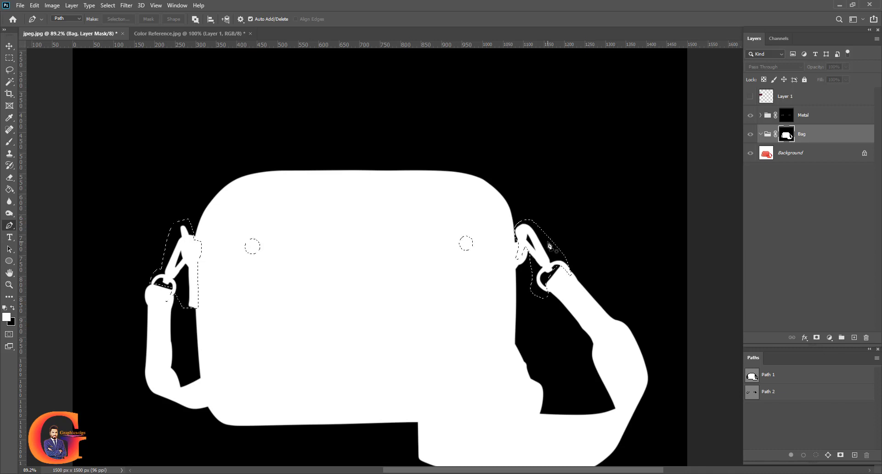
{"action": "key", "text": "Delete"}
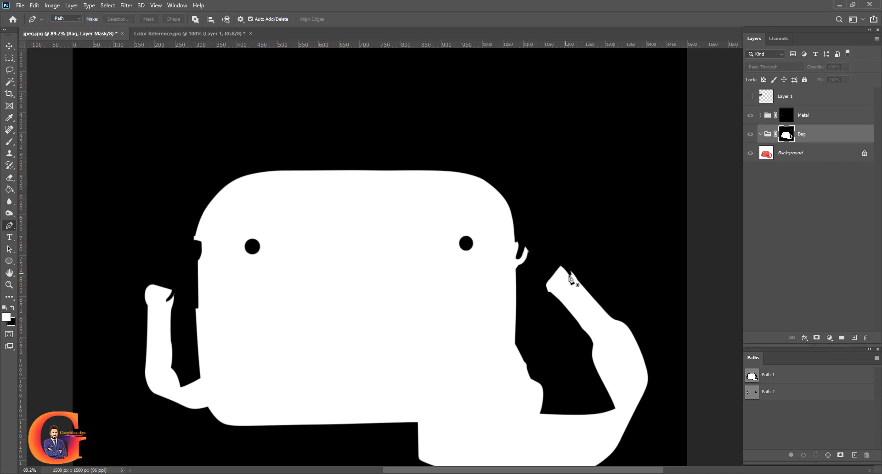
Step: Check the Bag mask's outline against the leather by loading it as a selection over the image, and deselect it
{"action": "left_click", "coordinate": [789, 136], "text": "ctrl"}
{"action": "left_click", "coordinate": [789, 136], "text": "alt"}
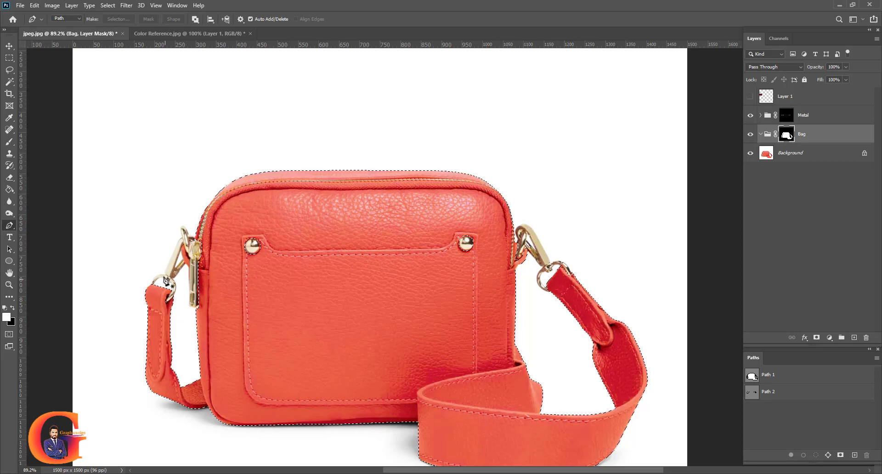
{"action": "key", "text": "ctrl+d"}
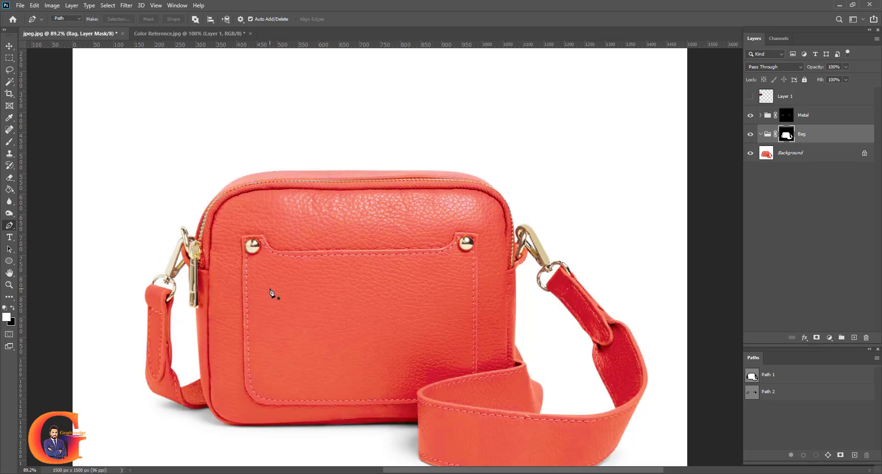
{"action": "scroll", "coordinate": [327, 295], "scroll_direction": "down", "scroll_amount": 2}
{"action": "scroll", "coordinate": [327, 295], "scroll_direction": "up", "scroll_amount": 2}
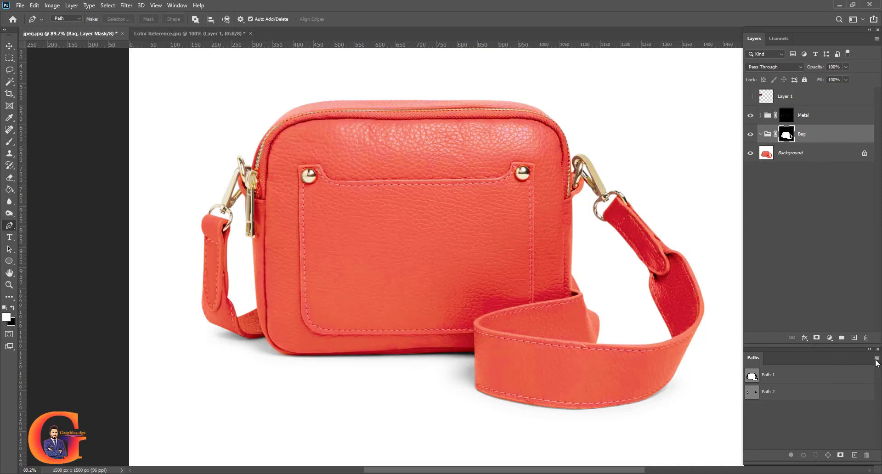
Step: Add a Hue/Saturation adjustment inside the Bag group and set its saturation to -100
{"action": "left_click", "coordinate": [829, 338]}
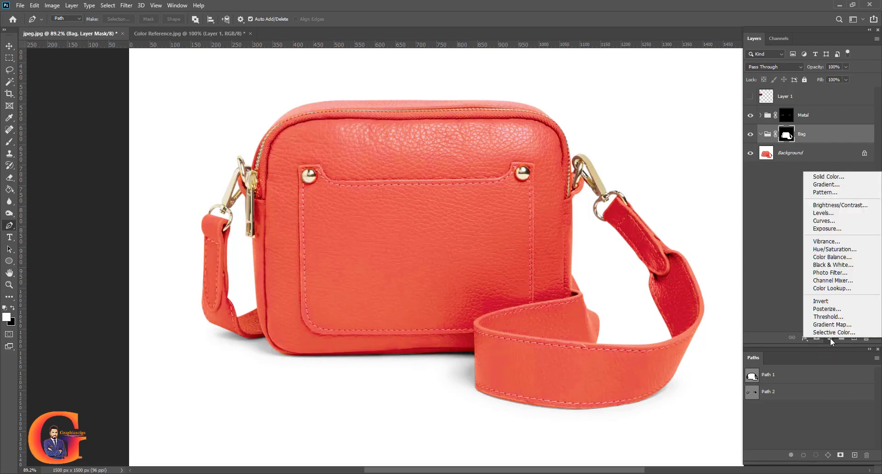
{"action": "left_click", "coordinate": [850, 250]}
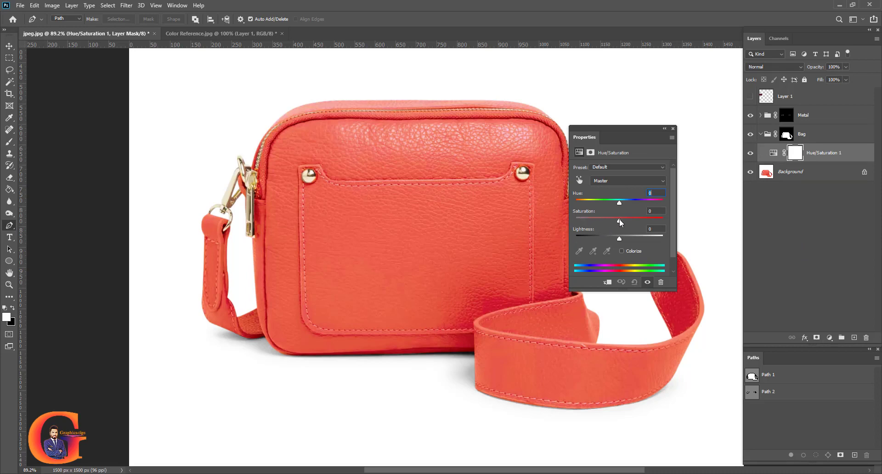
{"action": "left_click_drag", "start_coordinate": [620, 218], "coordinate": [564, 220]}
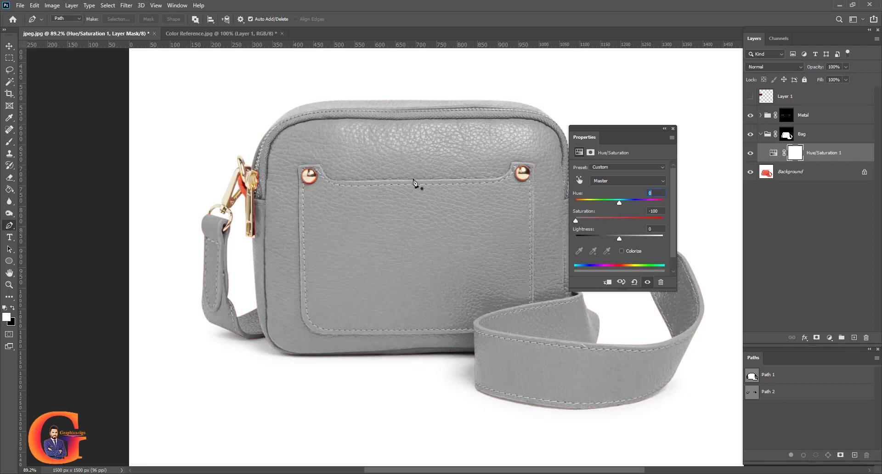
{"action": "left_click", "coordinate": [674, 130]}
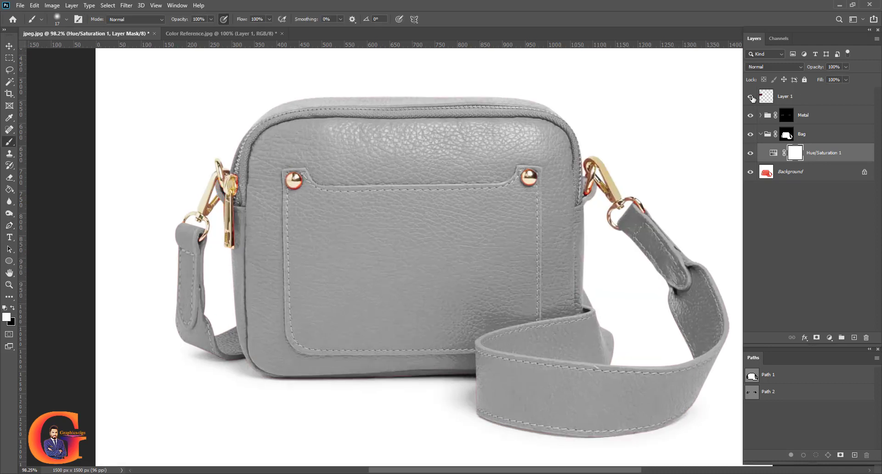
Step: Show the hidden maroon swatch layer and rename it Color Reference
{"action": "left_click", "coordinate": [751, 97]}
{"action": "double_click", "coordinate": [786, 96]}
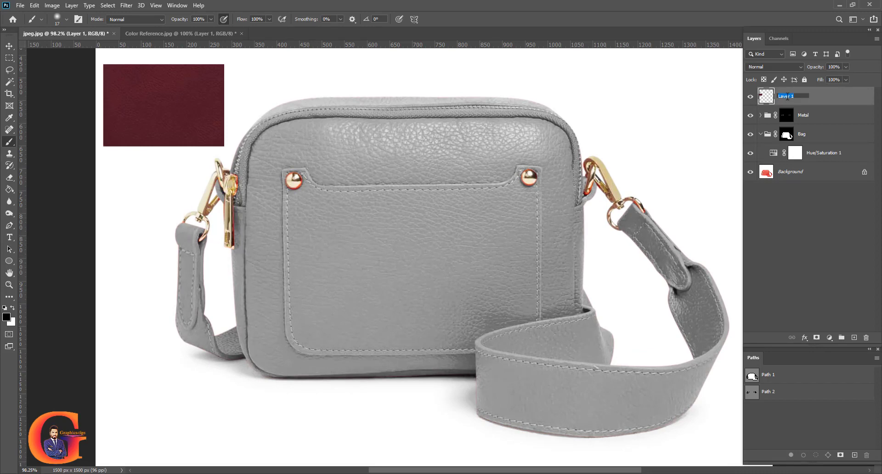
{"action": "type", "text": "Col"}
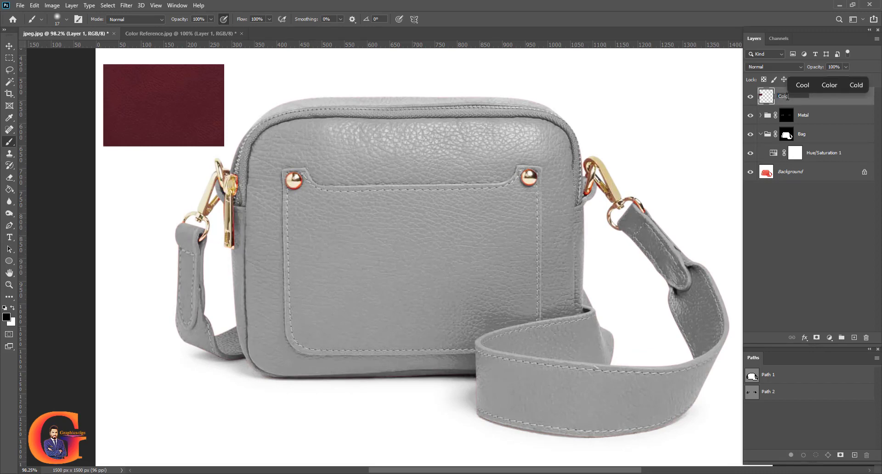
{"action": "type", "text": "o"}
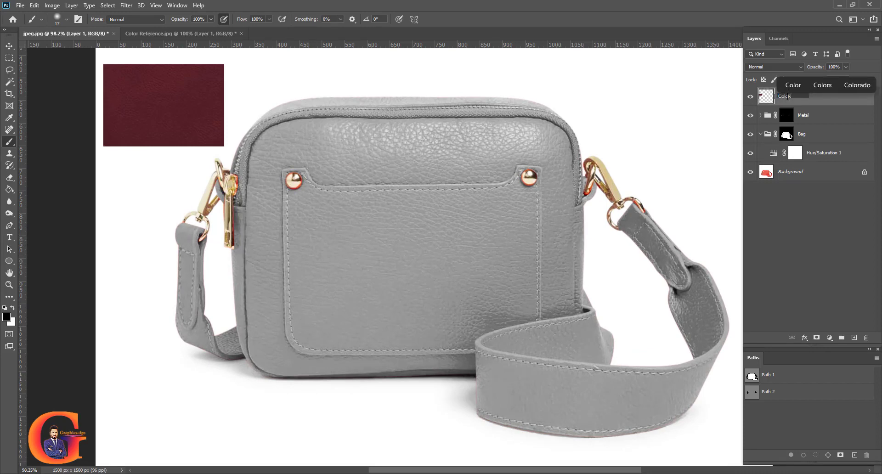
{"action": "type", "text": "R"}
{"action": "key", "text": "BackSpace"}
{"action": "type", "text": "r "}
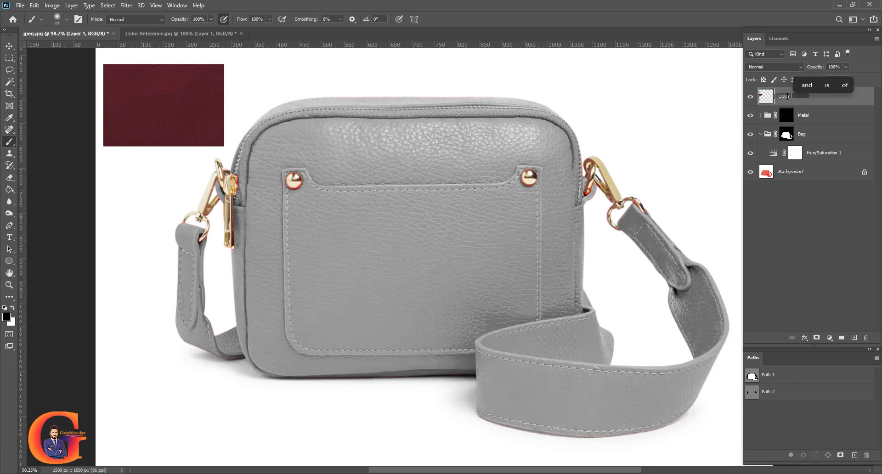
{"action": "type", "text": "Re"}
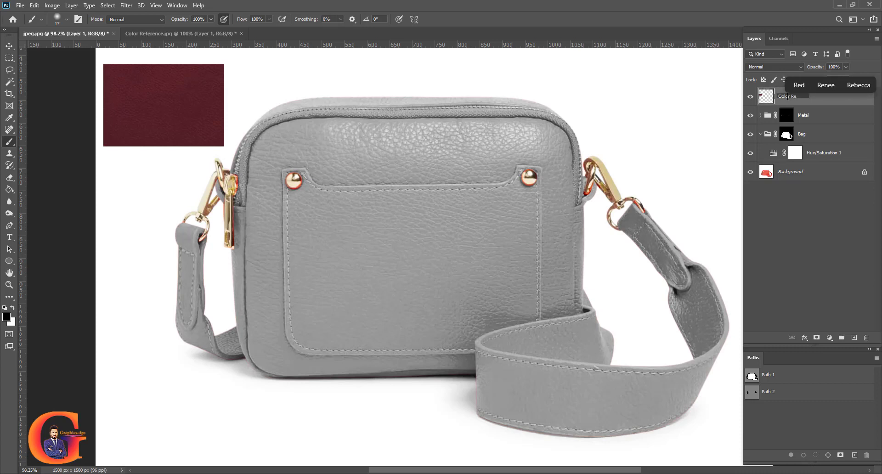
{"action": "type", "text": "fe"}
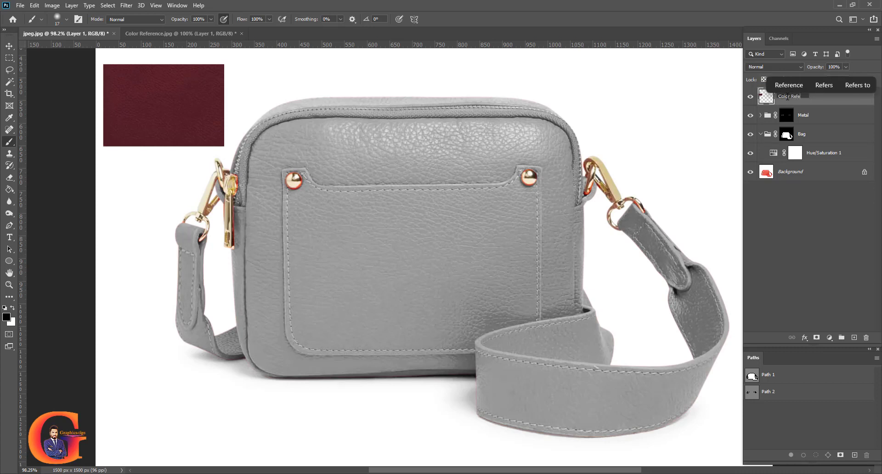
{"action": "left_click", "coordinate": [789, 85]}
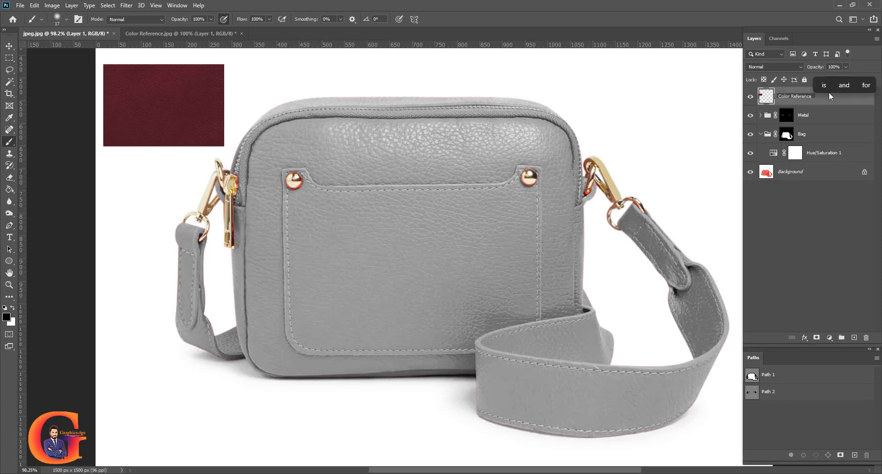
{"action": "key", "text": "Return"}
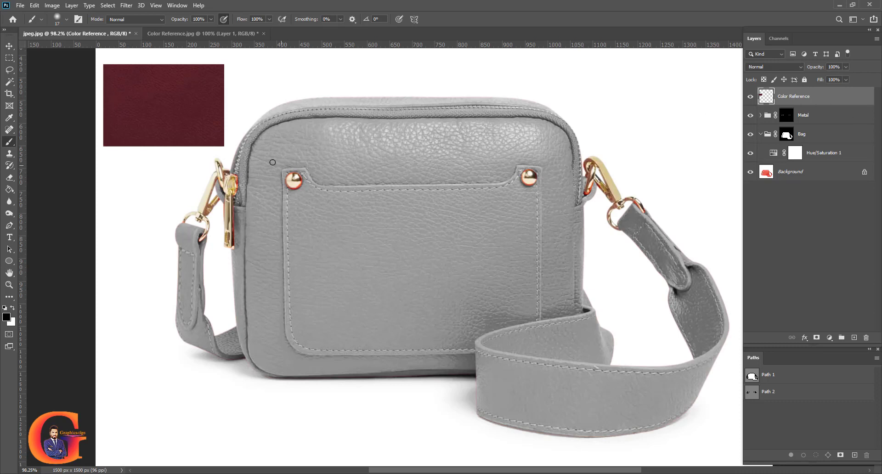
Step: Copy a rectangular piece of the maroon swatch to a new layer and place it on the bag's upper front, above the pocket
{"action": "key", "text": "m"}
{"action": "left_click_drag", "start_coordinate": [129, 79], "coordinate": [197, 124]}
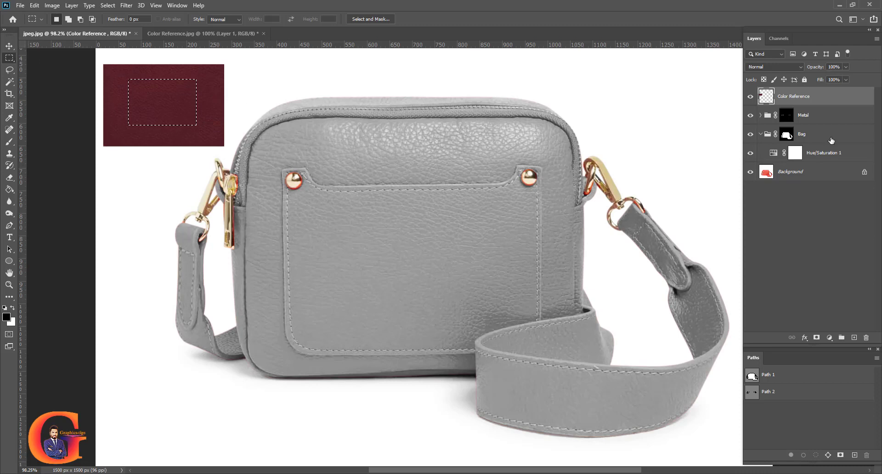
{"action": "key", "text": "ctrl+j"}
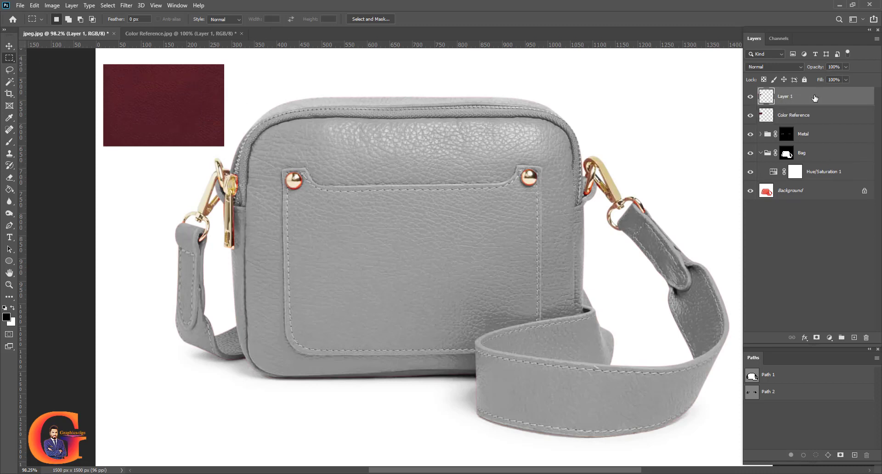
{"action": "key", "text": "ctrl+t"}
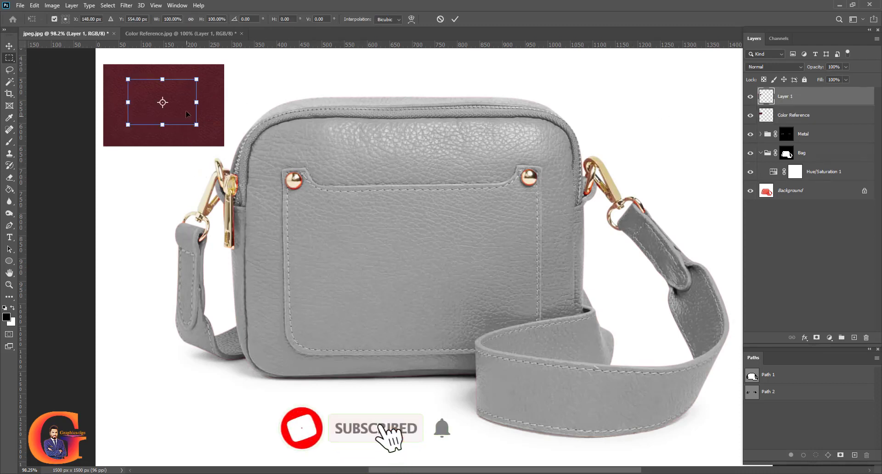
{"action": "left_click_drag", "start_coordinate": [203, 111], "coordinate": [342, 144]}
{"action": "key", "text": "Return"}
{"action": "scroll", "coordinate": [328, 166], "scroll_direction": "up", "scroll_amount": 3}
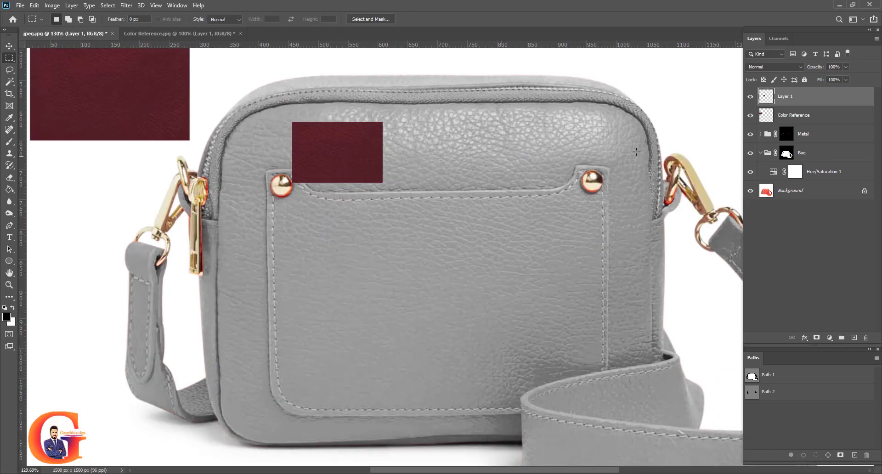
Step: Hide the Color Reference layer, select the maroon patch on the bag, fill it with its average color using Average blur, and deselect
{"action": "left_click", "coordinate": [765, 96], "text": "ctrl"}
{"action": "left_click", "coordinate": [750, 115]}
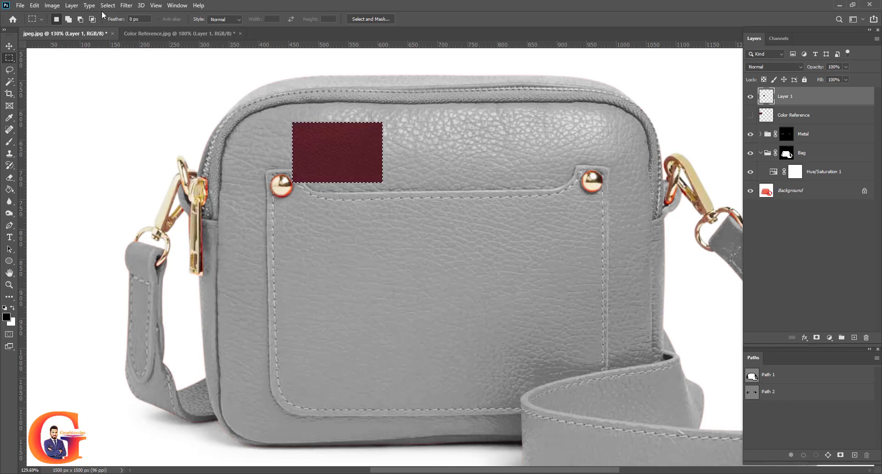
{"action": "left_click", "coordinate": [125, 5]}
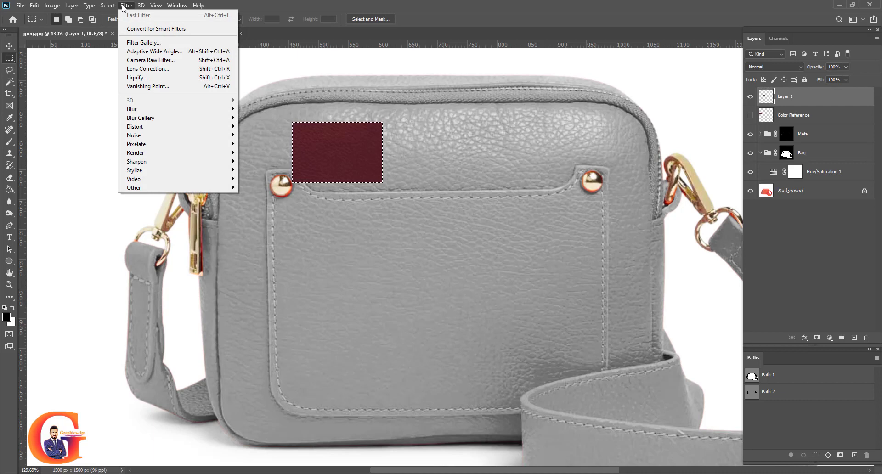
{"action": "mouse_move", "coordinate": [152, 110]}
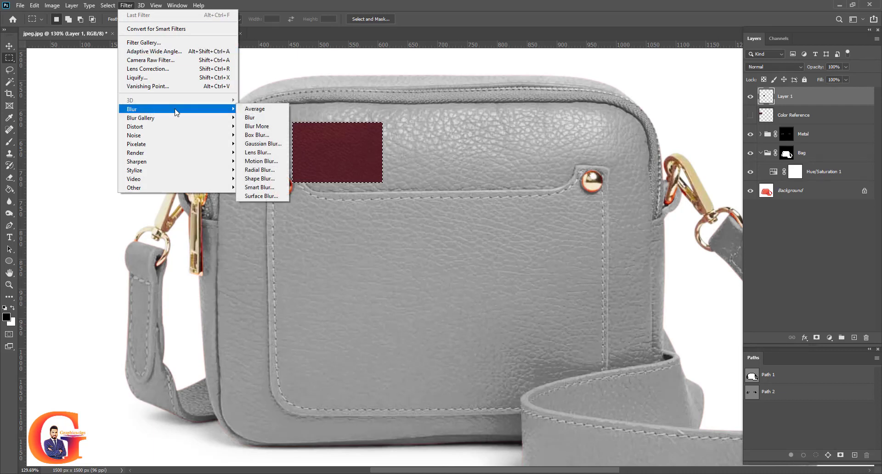
{"action": "left_click", "coordinate": [256, 109]}
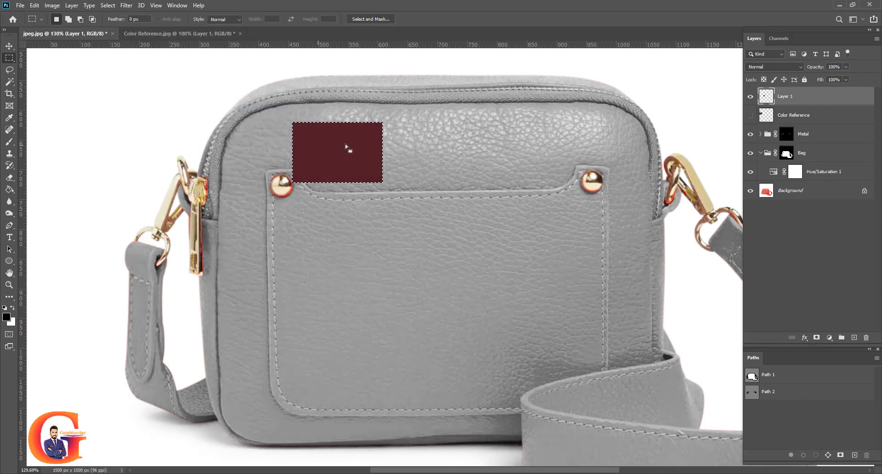
{"action": "scroll", "coordinate": [349, 140], "scroll_direction": "up", "scroll_amount": 3}
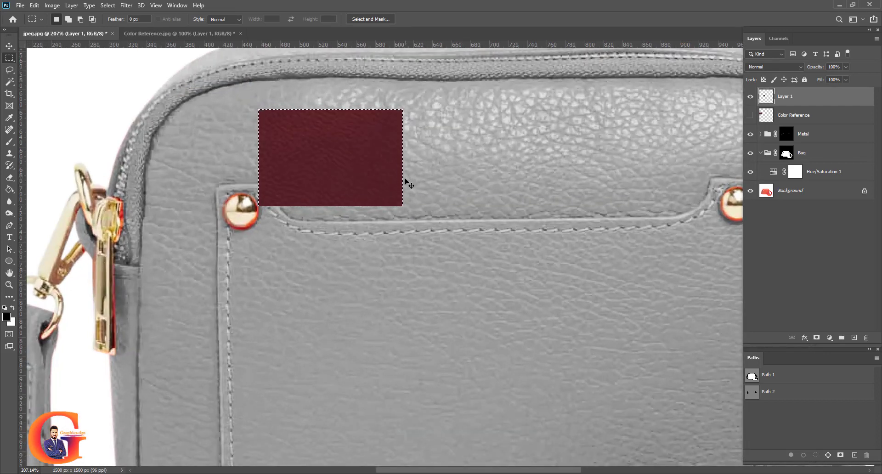
{"action": "scroll", "coordinate": [472, 167], "scroll_direction": "down", "scroll_amount": 4}
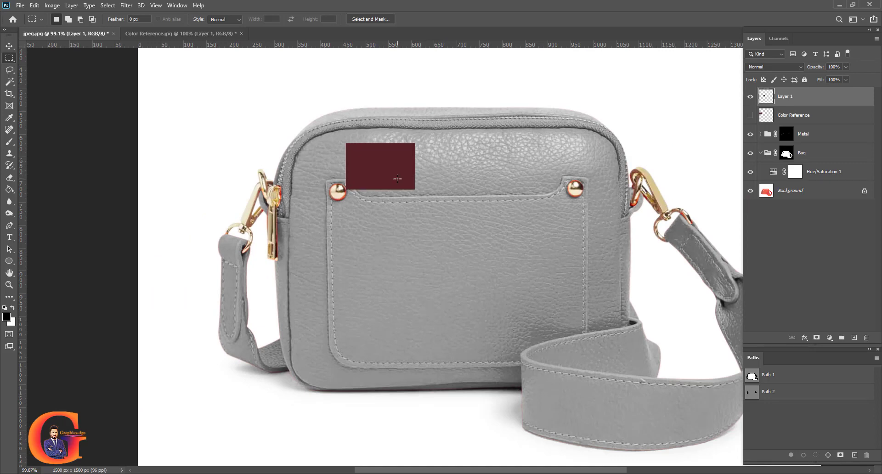
Step: Add a solid color fill above Hue/Saturation 1 in the Bag group, sampling maroon 562128 from the averaged patch
{"action": "left_click", "coordinate": [823, 172]}
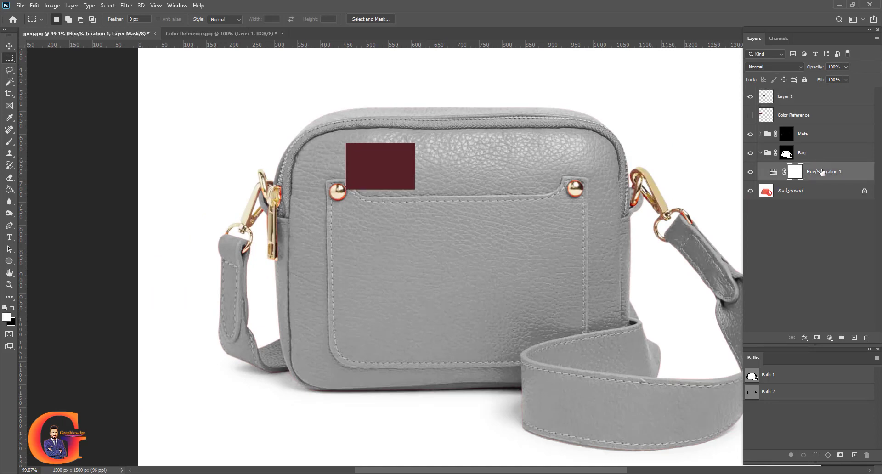
{"action": "scroll", "coordinate": [499, 244], "scroll_direction": "down", "scroll_amount": 1}
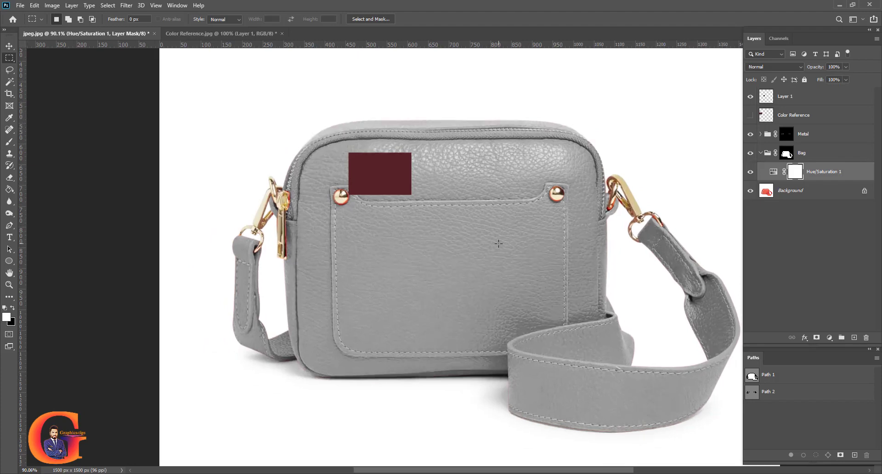
{"action": "left_click_drag", "start_coordinate": [543, 251], "coordinate": [512, 232]}
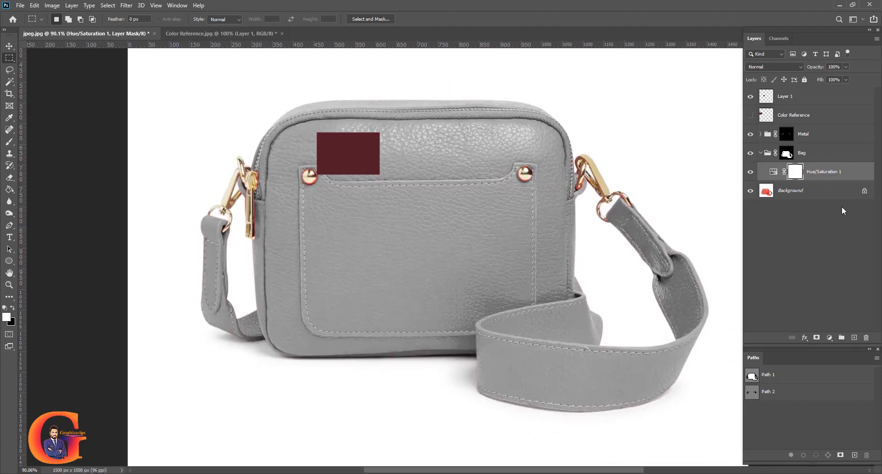
{"action": "left_click", "coordinate": [830, 338]}
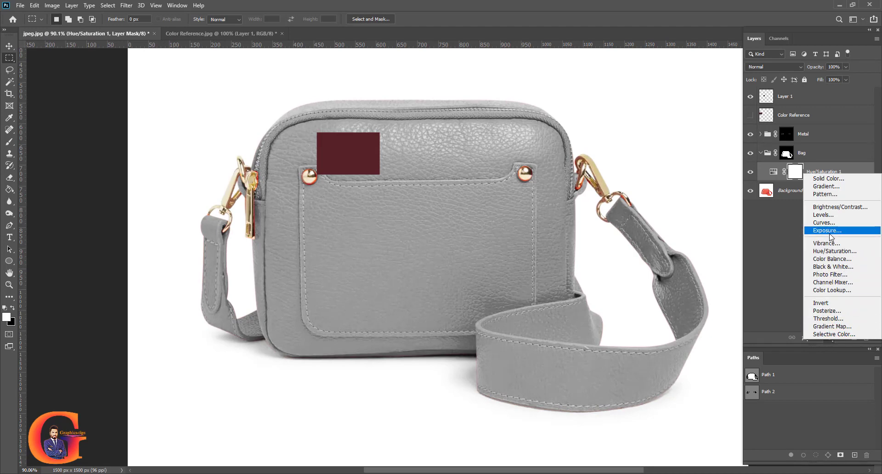
{"action": "left_click", "coordinate": [837, 182]}
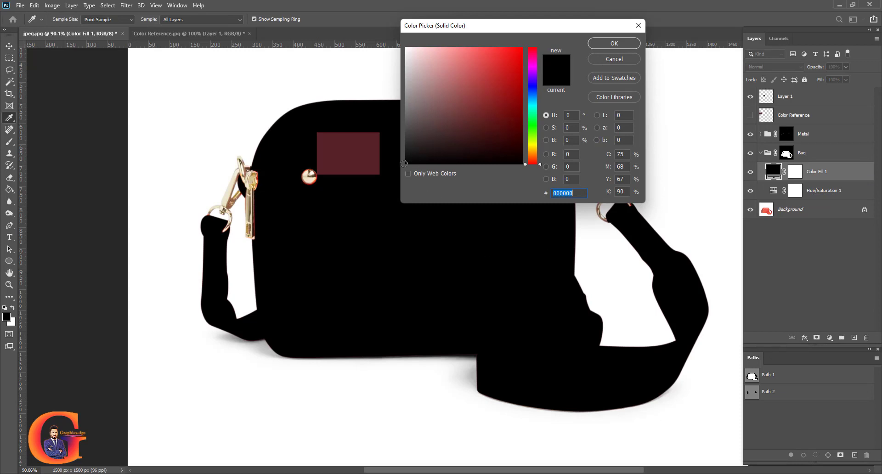
{"action": "left_click_drag", "start_coordinate": [510, 36], "coordinate": [531, 102]}
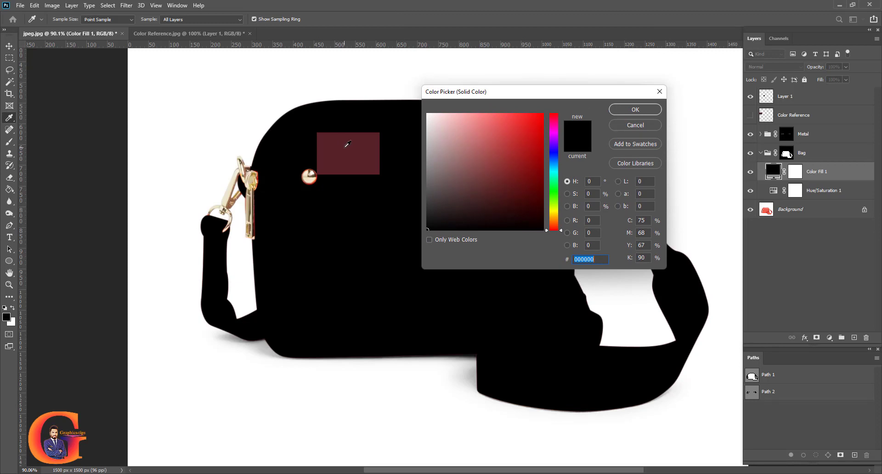
{"action": "left_click", "coordinate": [346, 146]}
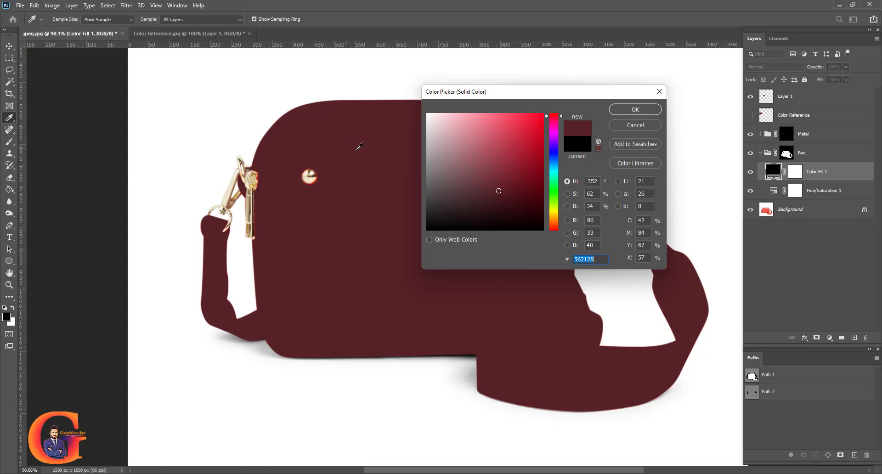
{"action": "left_click", "coordinate": [635, 110]}
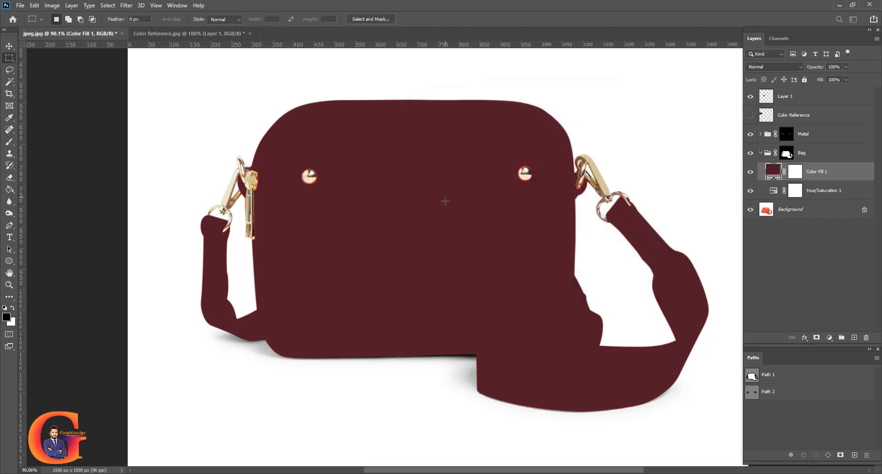
Step: Set the maroon fill layer's blend mode to Color
{"action": "scroll", "coordinate": [328, 215], "scroll_direction": "down", "scroll_amount": 2}
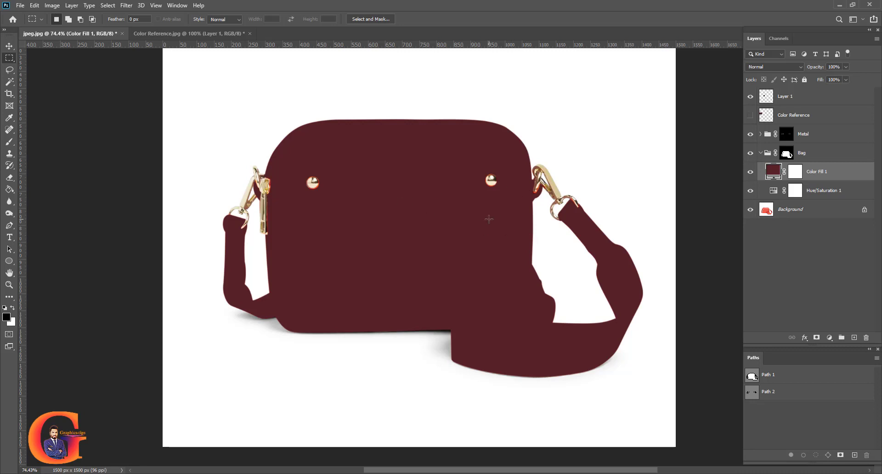
{"action": "scroll", "coordinate": [487, 220], "scroll_direction": "up", "scroll_amount": 2}
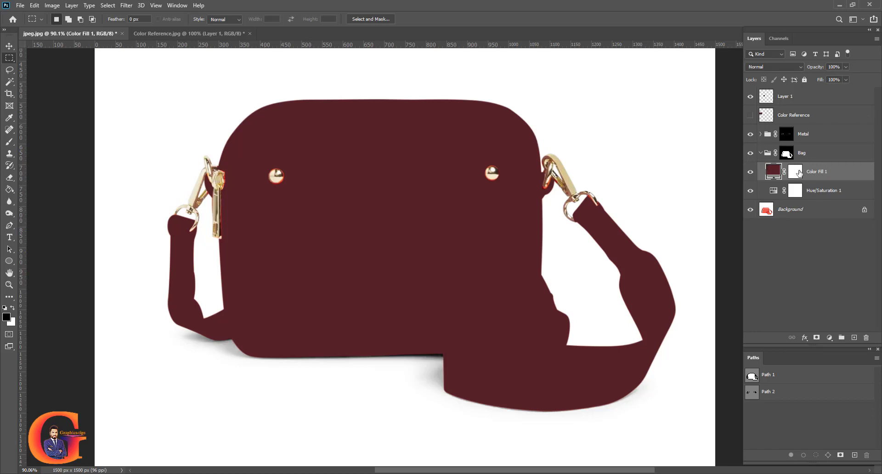
{"action": "left_click", "coordinate": [801, 66]}
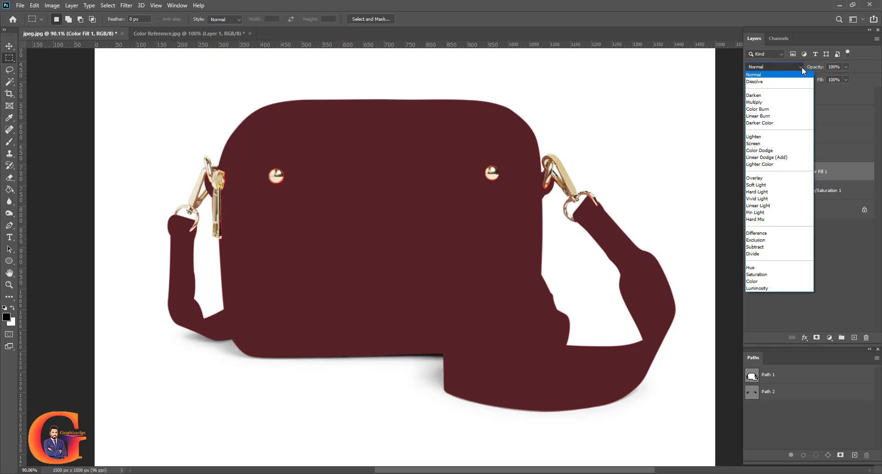
{"action": "left_click", "coordinate": [756, 281]}
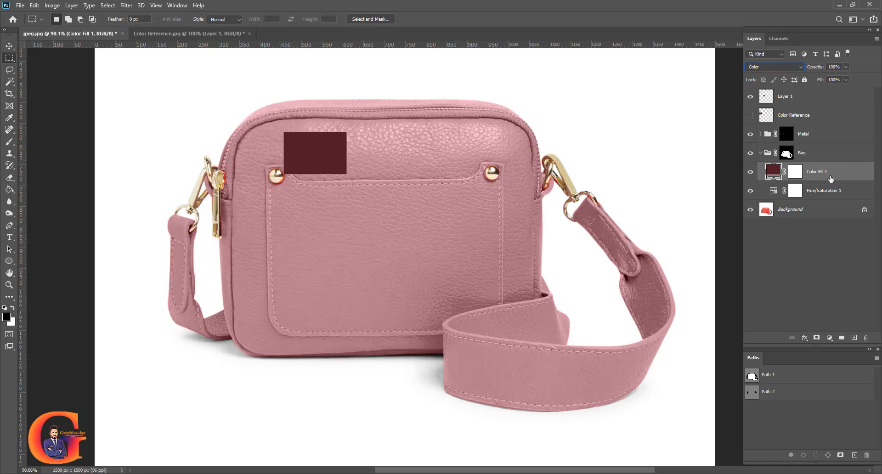
Step: Add a Curves adjustment above Color Fill 1 in the Bag group, pulling the RGB midpoint down to input 153, output 84
{"action": "left_click", "coordinate": [830, 338]}
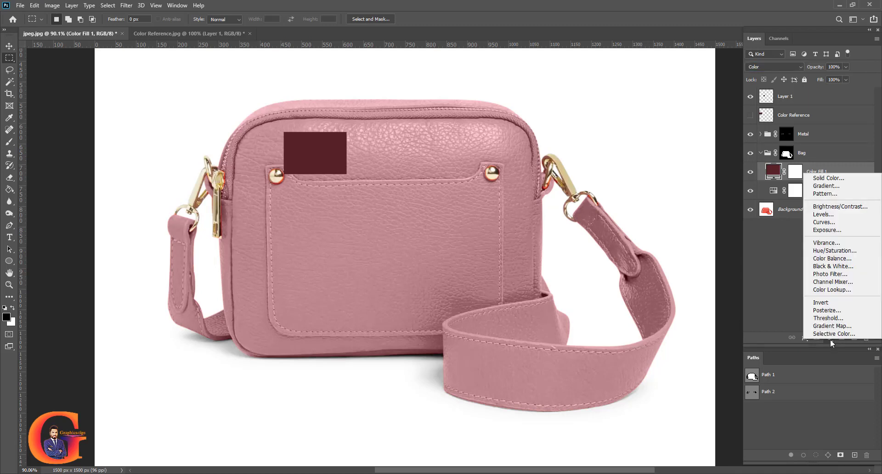
{"action": "left_click", "coordinate": [820, 222]}
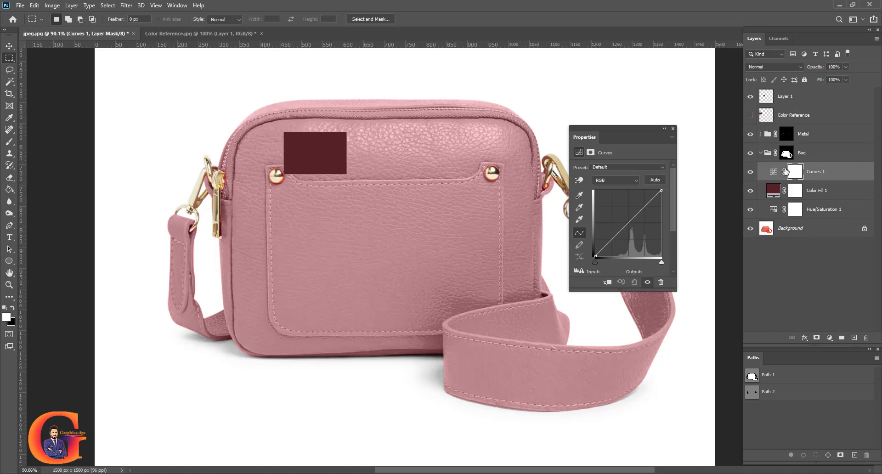
{"action": "left_click", "coordinate": [628, 222]}
{"action": "left_click_drag", "start_coordinate": [629, 222], "coordinate": [640, 234]}
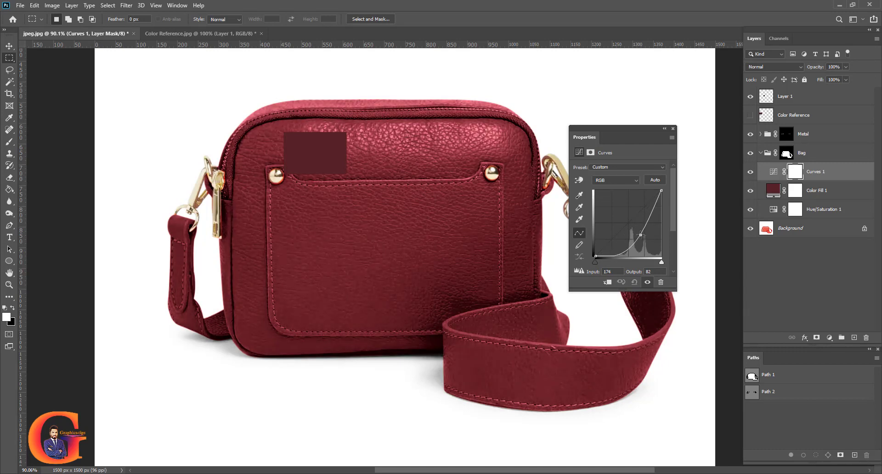
{"action": "left_click_drag", "start_coordinate": [641, 235], "coordinate": [635, 235]}
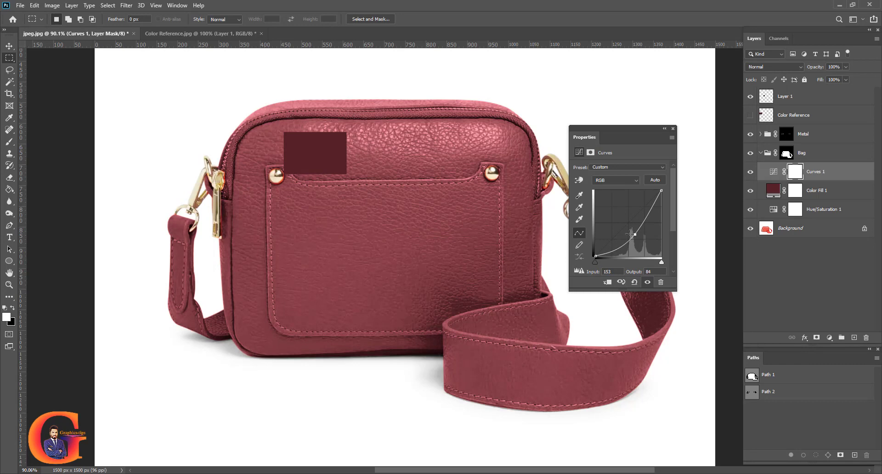
{"action": "left_click", "coordinate": [673, 128]}
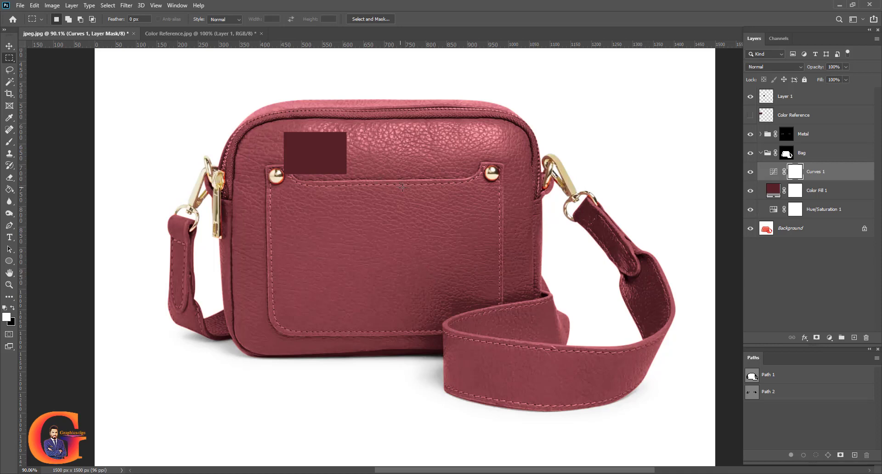
Step: Show the Color Reference layer and add a Levels adjustment above Curves 1 with input black 18 and output white 180
{"action": "left_click", "coordinate": [751, 115]}
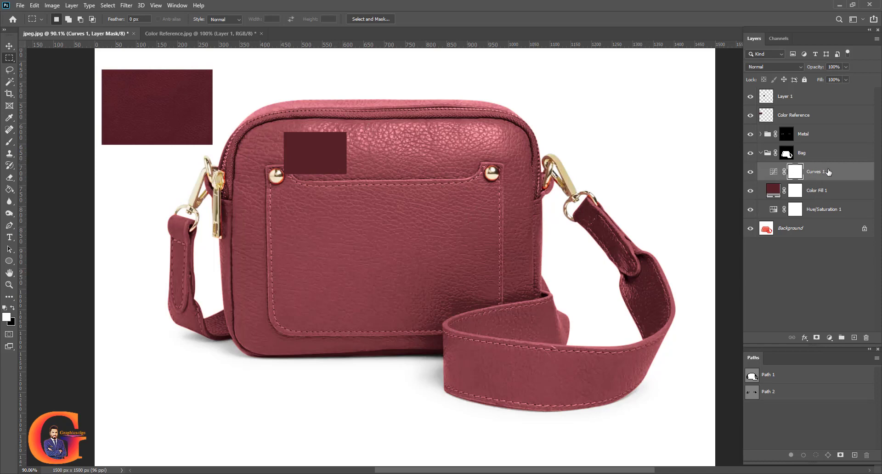
{"action": "left_click", "coordinate": [830, 338]}
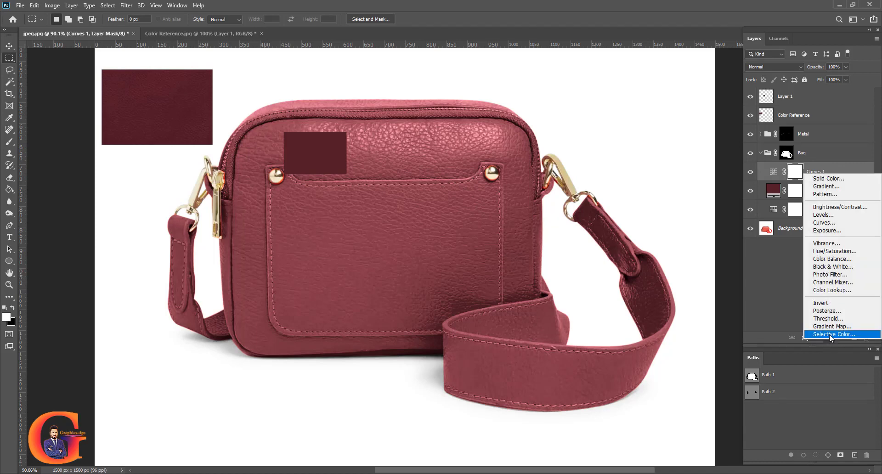
{"action": "left_click", "coordinate": [824, 215]}
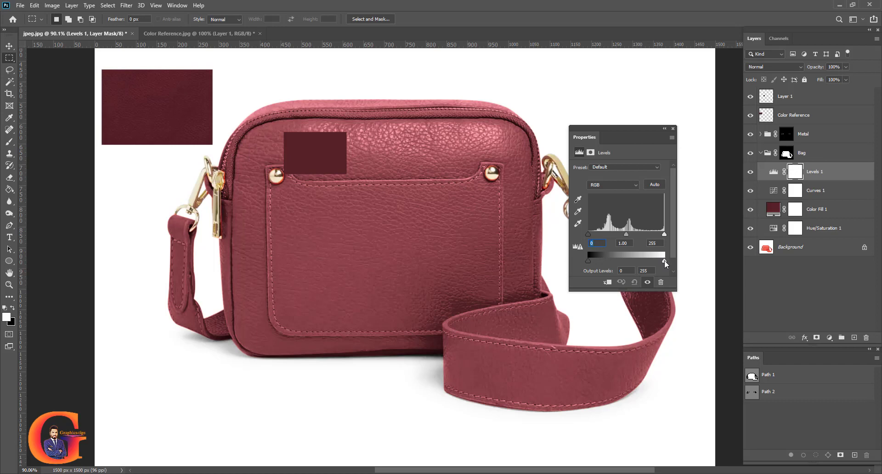
{"action": "left_click_drag", "start_coordinate": [664, 260], "coordinate": [661, 260]}
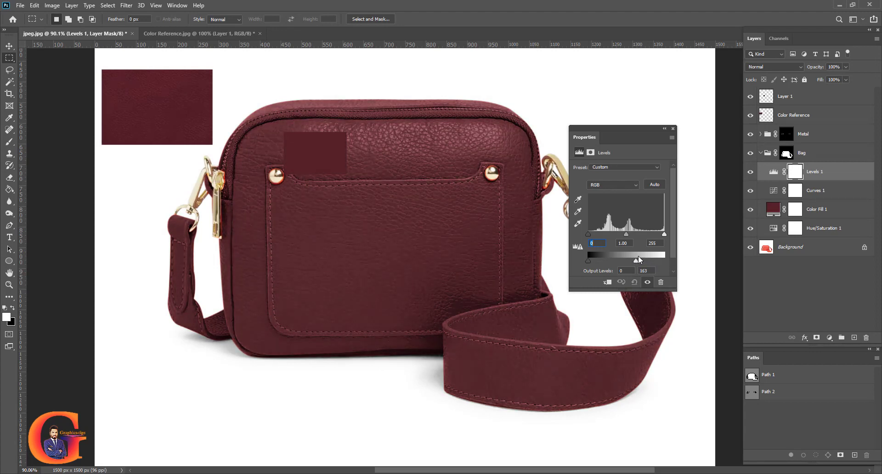
{"action": "left_click_drag", "start_coordinate": [642, 256], "coordinate": [647, 260]}
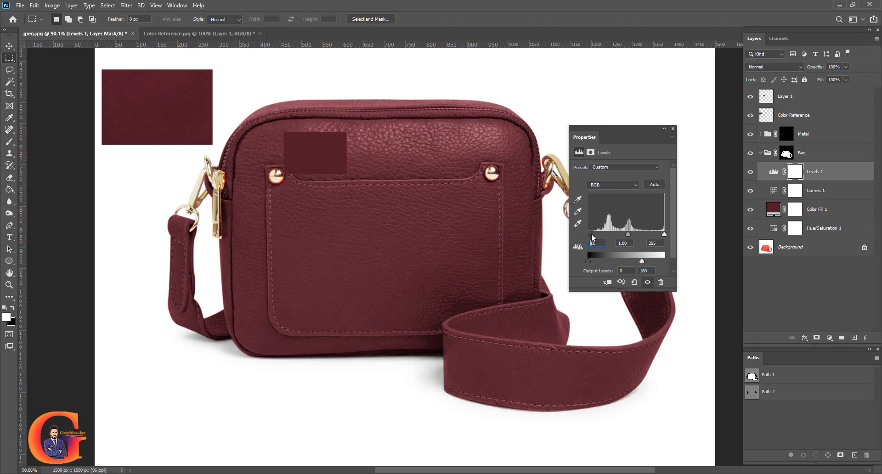
{"action": "left_click_drag", "start_coordinate": [592, 233], "coordinate": [594, 233]}
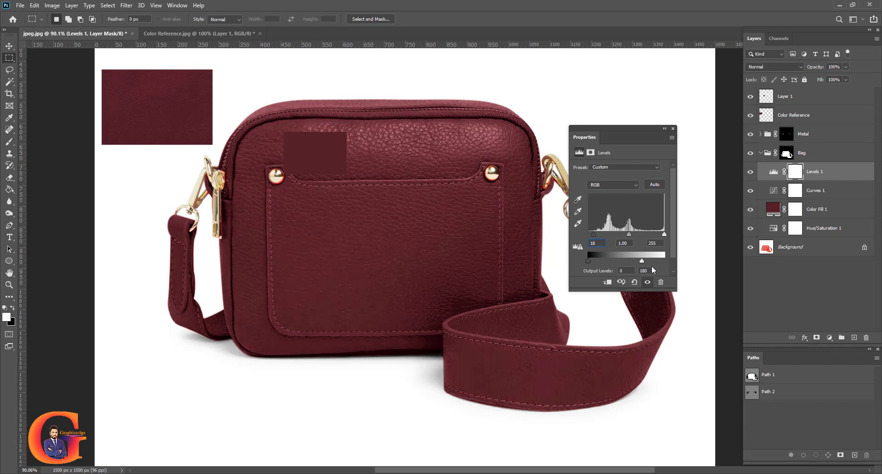
Step: Fine-tune the Levels adjustment's output white and input black levels so the bag matches the maroon reference swatch
{"action": "left_click_drag", "start_coordinate": [641, 261], "coordinate": [639, 262]}
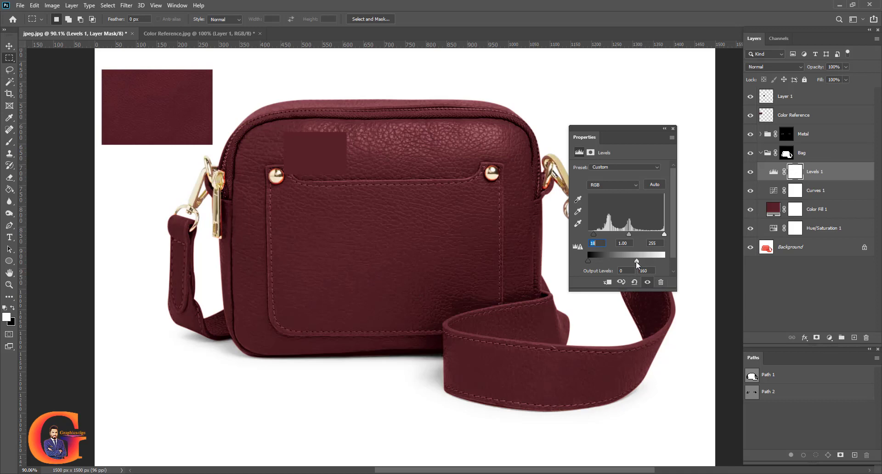
{"action": "left_click_drag", "start_coordinate": [636, 262], "coordinate": [641, 262]}
{"action": "left_click_drag", "start_coordinate": [598, 233], "coordinate": [595, 233]}
{"action": "left_click_drag", "start_coordinate": [595, 233], "coordinate": [597, 234]}
{"action": "left_click", "coordinate": [673, 129]}
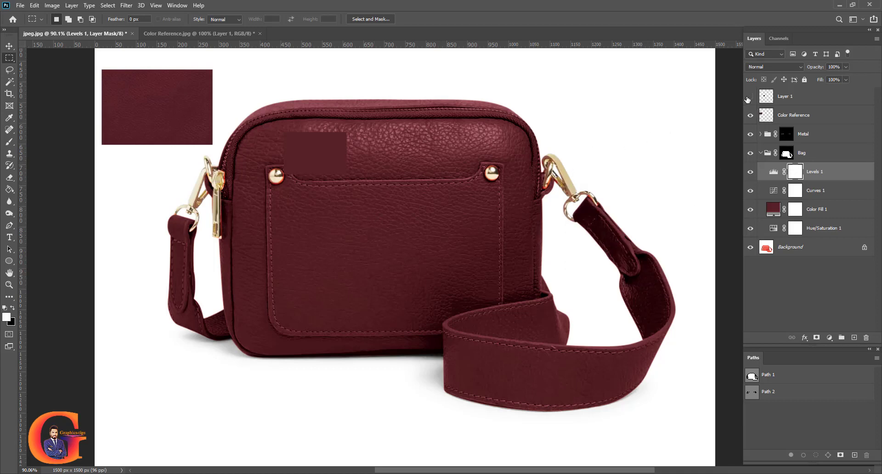
Step: Hide Layer 1 and move the Color Reference swatch onto the bag's front beside the zipper pull to compare the colors
{"action": "left_click", "coordinate": [750, 96]}
{"action": "left_click", "coordinate": [800, 117]}
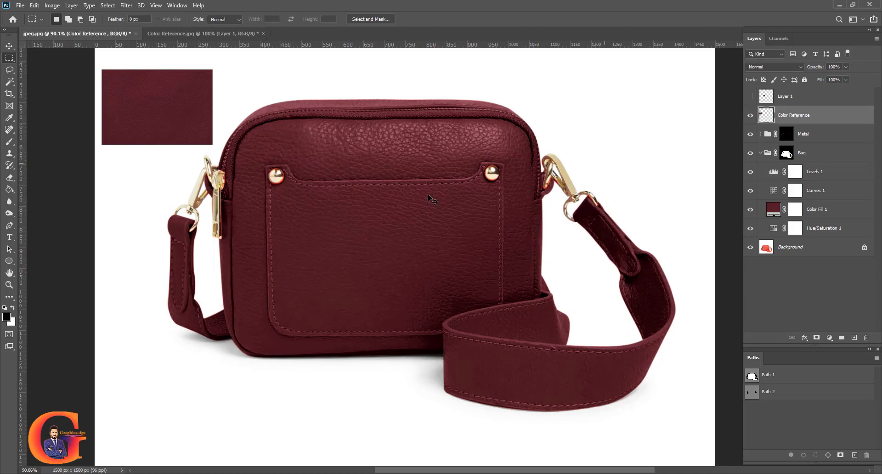
{"action": "key", "text": "ctrl+t"}
{"action": "left_click_drag", "start_coordinate": [178, 113], "coordinate": [282, 229]}
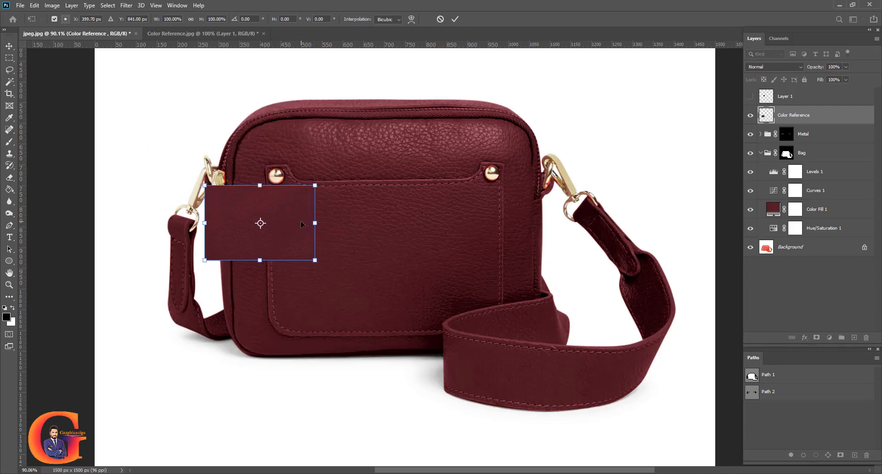
{"action": "key", "text": "Return"}
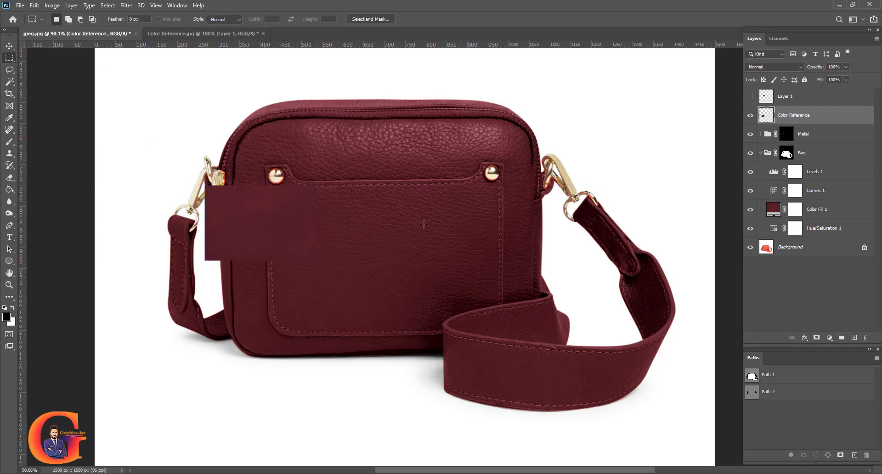
{"action": "scroll", "coordinate": [423, 224], "scroll_direction": "up", "scroll_amount": 5}
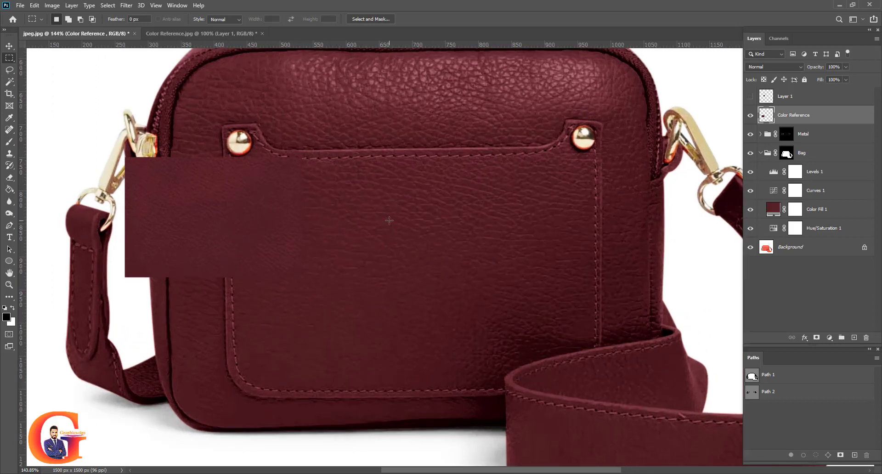
{"action": "scroll", "coordinate": [389, 221], "scroll_direction": "down", "scroll_amount": 2}
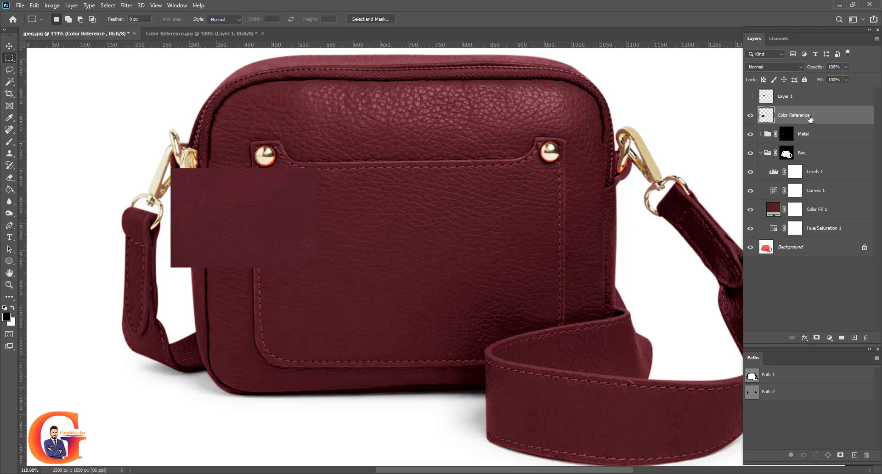
Step: Move the Color Reference swatch back to the white area above the zipper pull, centered at about X 175 px, Y 555 px
{"action": "key", "text": "ctrl+t"}
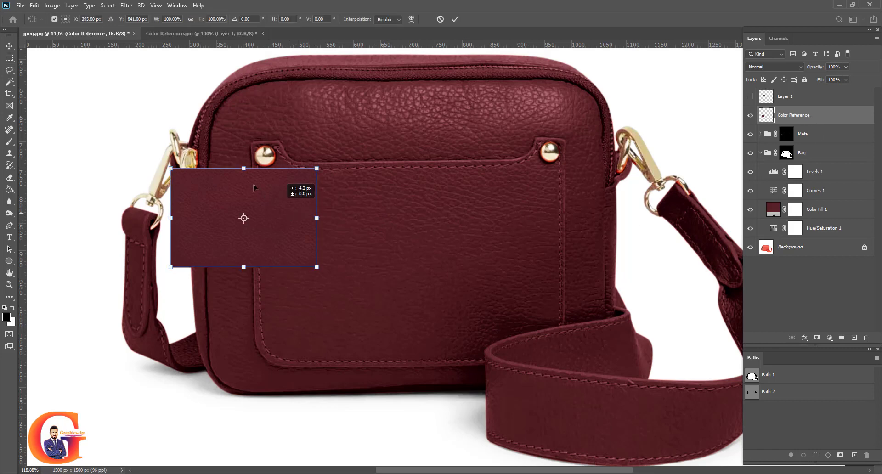
{"action": "left_click_drag", "start_coordinate": [253, 184], "coordinate": [156, 84]}
{"action": "scroll", "coordinate": [199, 156], "scroll_direction": "down", "scroll_amount": 2}
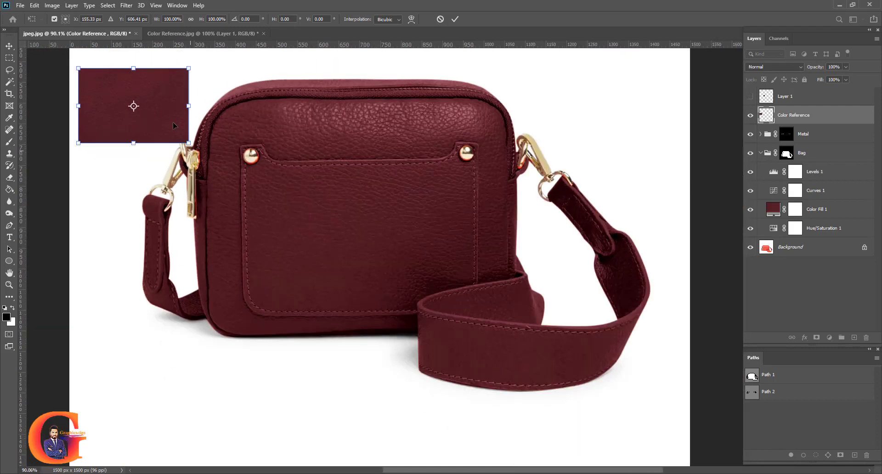
{"action": "left_click_drag", "start_coordinate": [174, 125], "coordinate": [182, 104]}
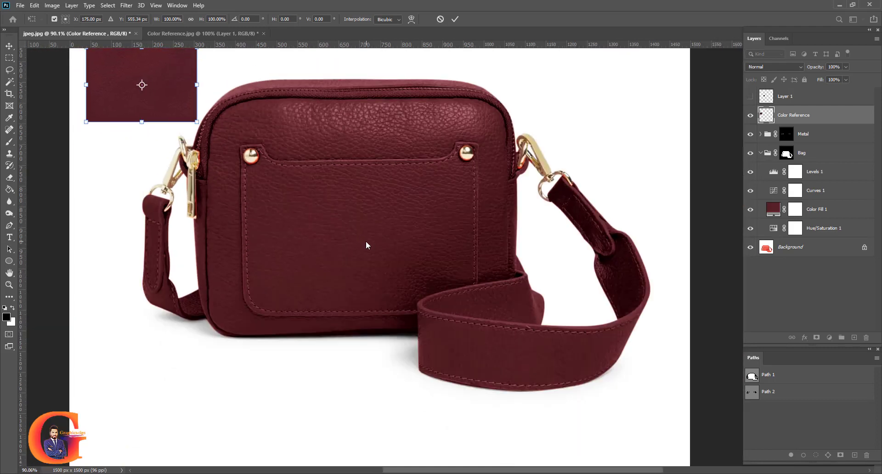
{"action": "key", "text": "Escape"}
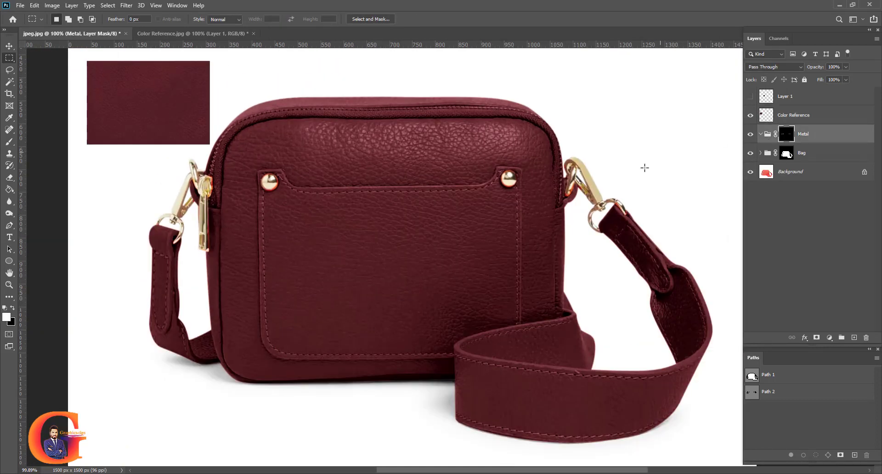
Step: Add a Hue/Saturation adjustment inside the Metal group and strongly lower its saturation to turn the gold hardware silver
{"action": "scroll", "coordinate": [592, 181], "scroll_direction": "up", "scroll_amount": 1}
{"action": "scroll", "coordinate": [569, 194], "scroll_direction": "up", "scroll_amount": 1}
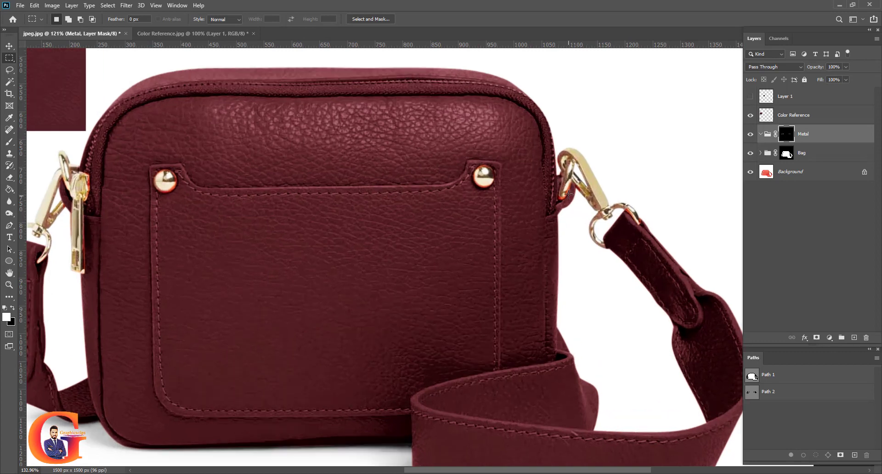
{"action": "scroll", "coordinate": [568, 186], "scroll_direction": "up", "scroll_amount": 2}
{"action": "scroll", "coordinate": [554, 186], "scroll_direction": "down", "scroll_amount": 2}
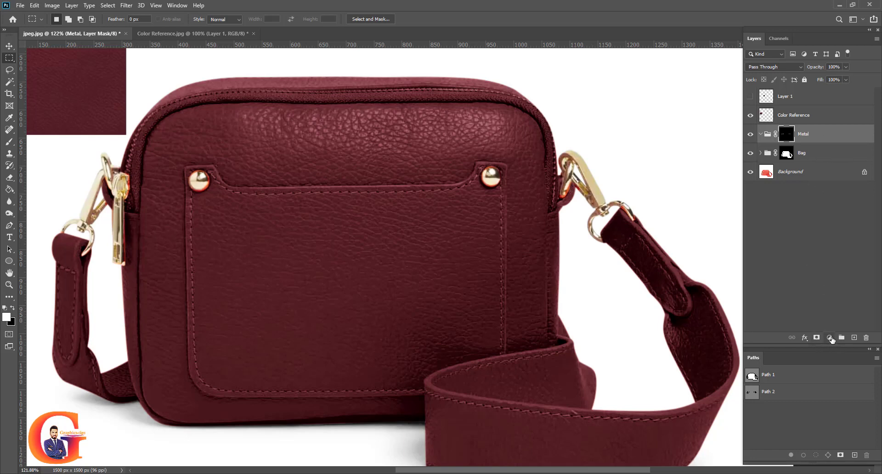
{"action": "left_click", "coordinate": [830, 338]}
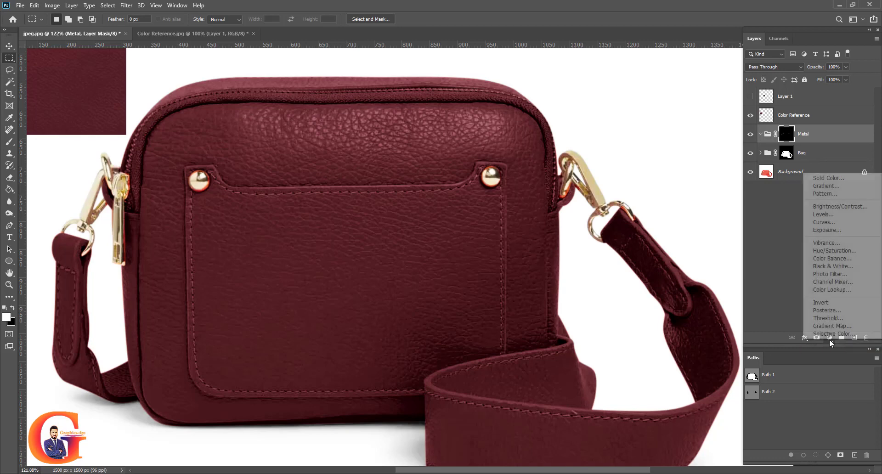
{"action": "left_click", "coordinate": [829, 251]}
{"action": "left_click_drag", "start_coordinate": [629, 133], "coordinate": [690, 111]}
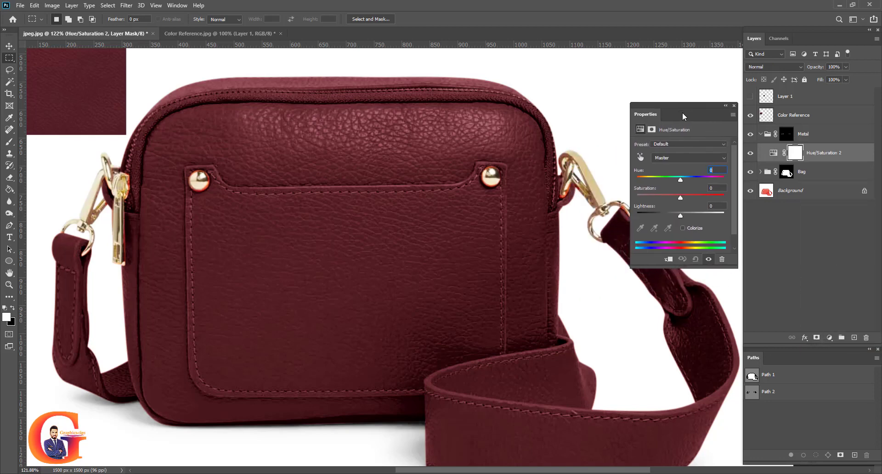
{"action": "left_click_drag", "start_coordinate": [680, 197], "coordinate": [659, 198]}
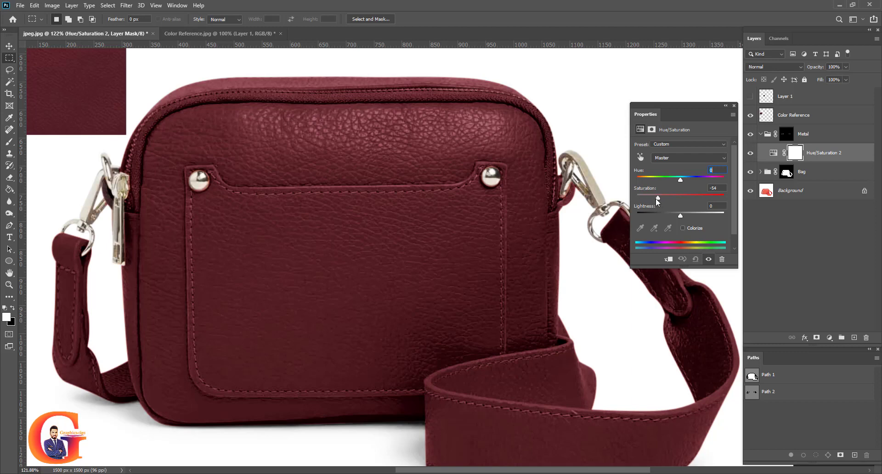
{"action": "left_click_drag", "start_coordinate": [659, 198], "coordinate": [644, 198]}
{"action": "left_click", "coordinate": [734, 105]}
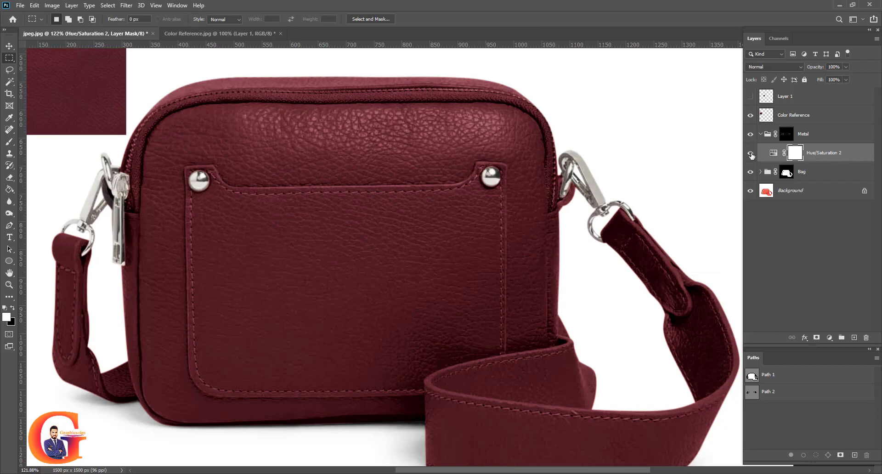
Step: Show only the Background layer and copy a small rectangle of the right strap clasp's gold metal to a new layer
{"action": "left_click", "coordinate": [751, 191], "text": "alt"}
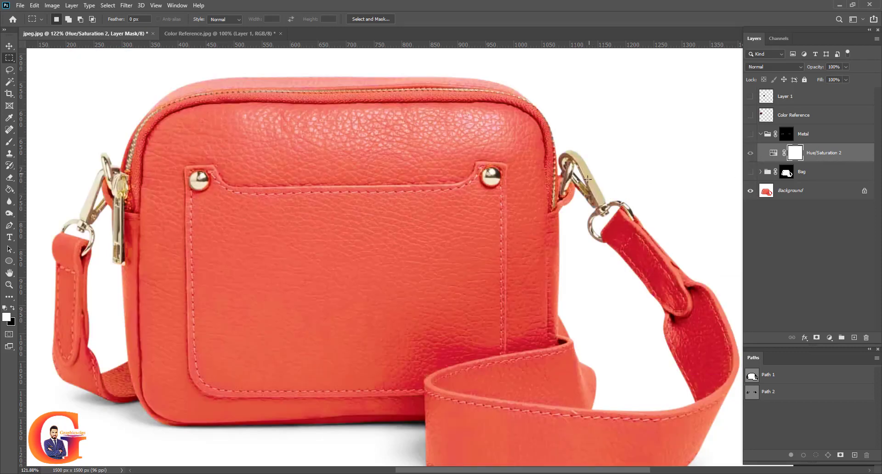
{"action": "scroll", "coordinate": [593, 177], "scroll_direction": "up", "scroll_amount": 1}
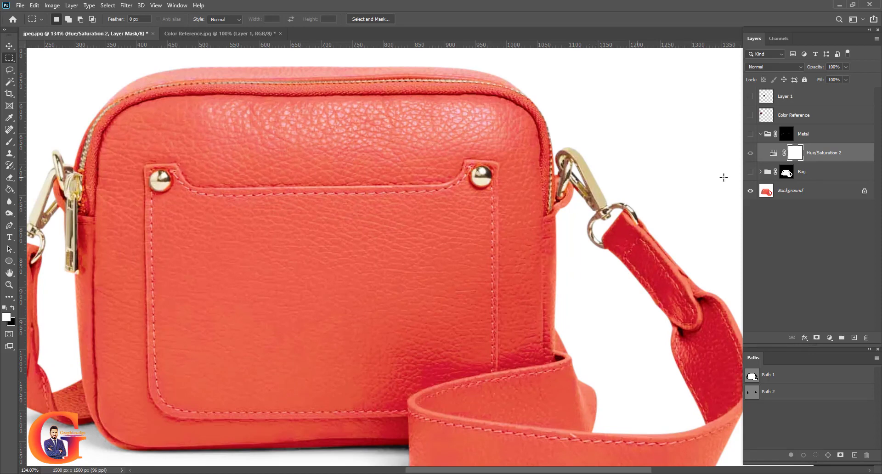
{"action": "left_click", "coordinate": [799, 195]}
{"action": "scroll", "coordinate": [599, 180], "scroll_direction": "up", "scroll_amount": 2}
{"action": "scroll", "coordinate": [600, 181], "scroll_direction": "up", "scroll_amount": 2}
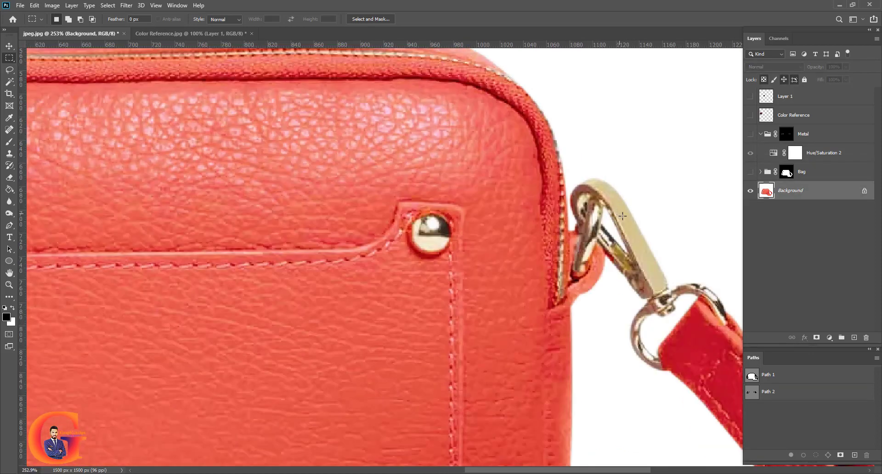
{"action": "left_click_drag", "start_coordinate": [619, 212], "coordinate": [634, 238]}
{"action": "key", "text": "ctrl+j"}
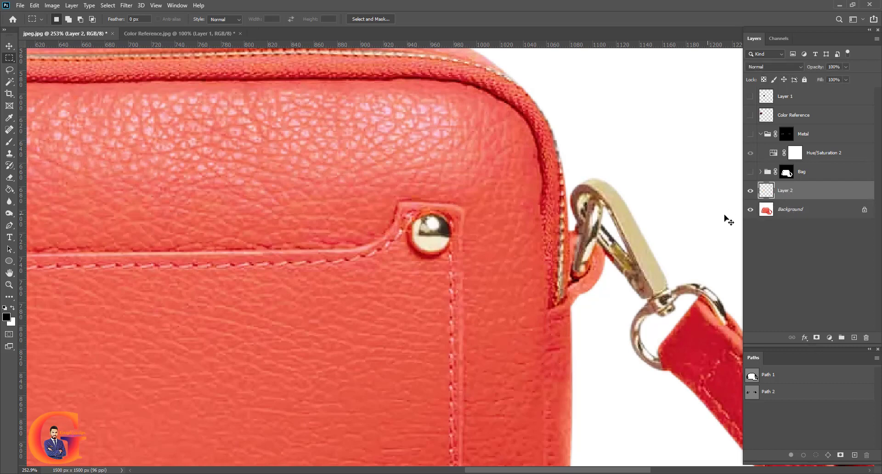
Step: Move the gold patch layer to the top of the layer stack and show the Color Reference layer, Metal group and Bag group again
{"action": "left_click_drag", "start_coordinate": [795, 192], "coordinate": [791, 93]}
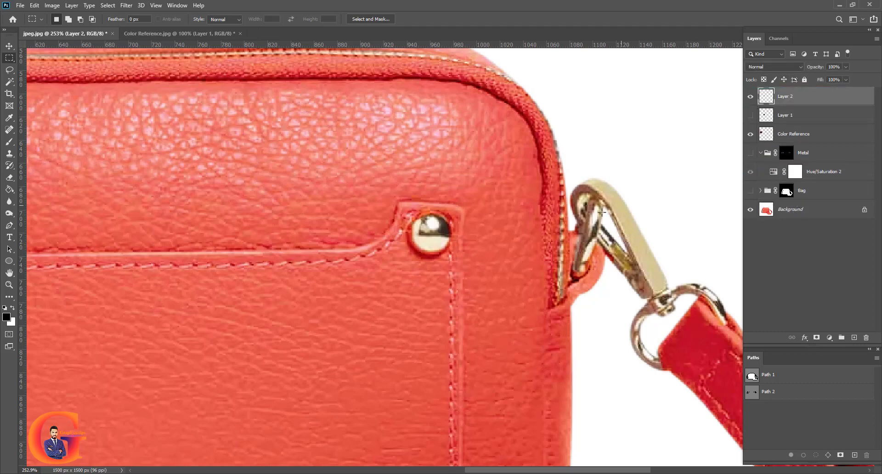
{"action": "scroll", "coordinate": [602, 213], "scroll_direction": "down", "scroll_amount": 5}
{"action": "left_click_drag", "start_coordinate": [750, 153], "coordinate": [750, 192]}
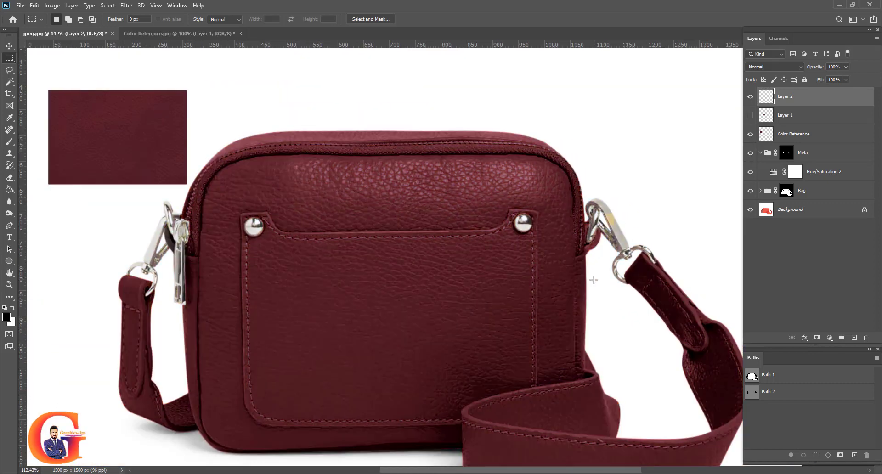
{"action": "left_click_drag", "start_coordinate": [574, 242], "coordinate": [548, 201]}
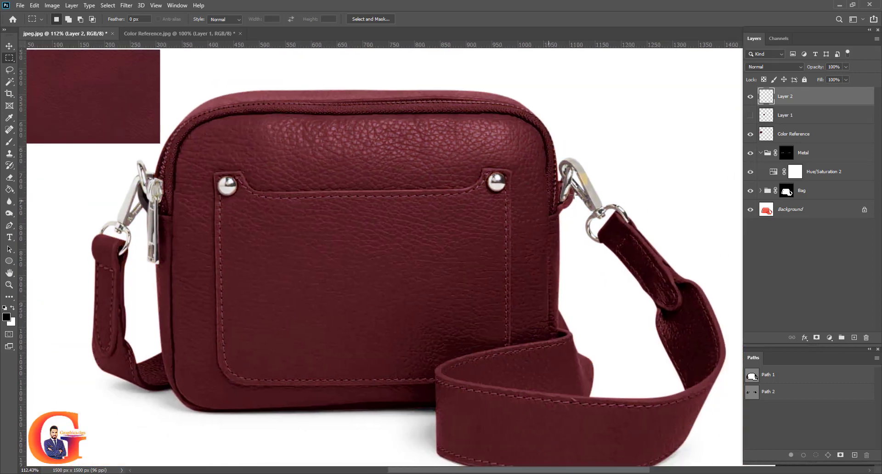
Step: Add a Solid Color fill above the Hue/Saturation adjustment in the Metal group, using gold #d8c58a sampled from the clasp patch
{"action": "scroll", "coordinate": [597, 183], "scroll_direction": "up", "scroll_amount": 2}
{"action": "scroll", "coordinate": [583, 175], "scroll_direction": "down", "scroll_amount": 3}
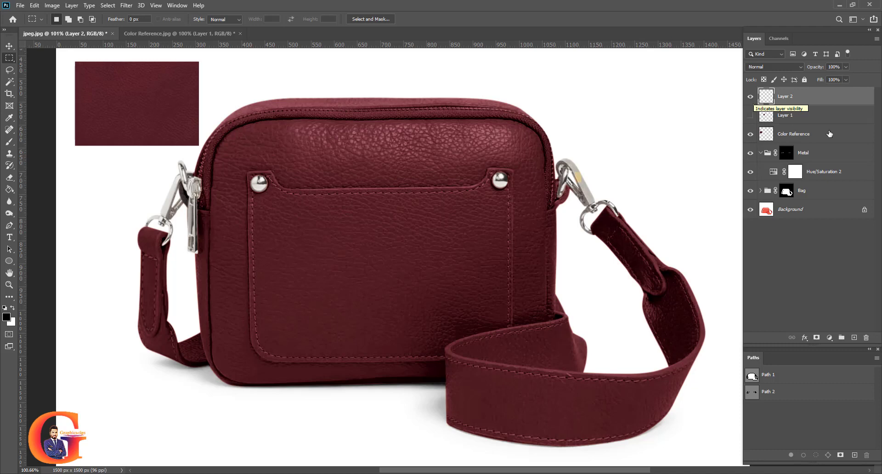
{"action": "left_click", "coordinate": [798, 173]}
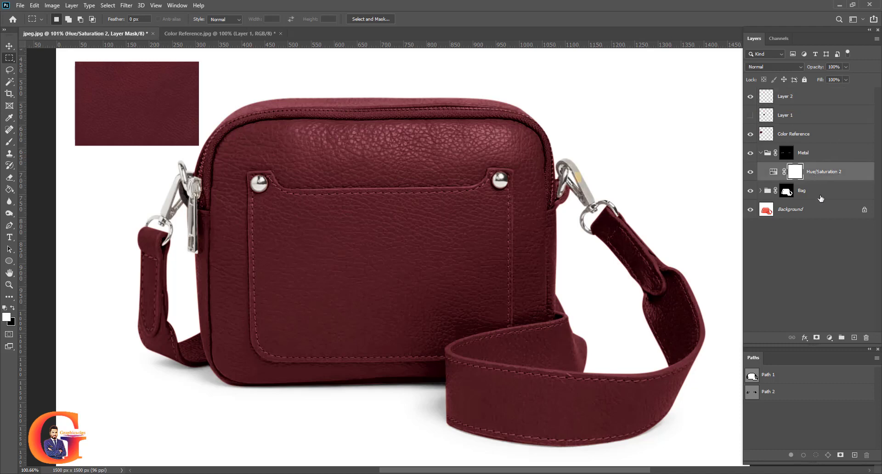
{"action": "left_click", "coordinate": [830, 338]}
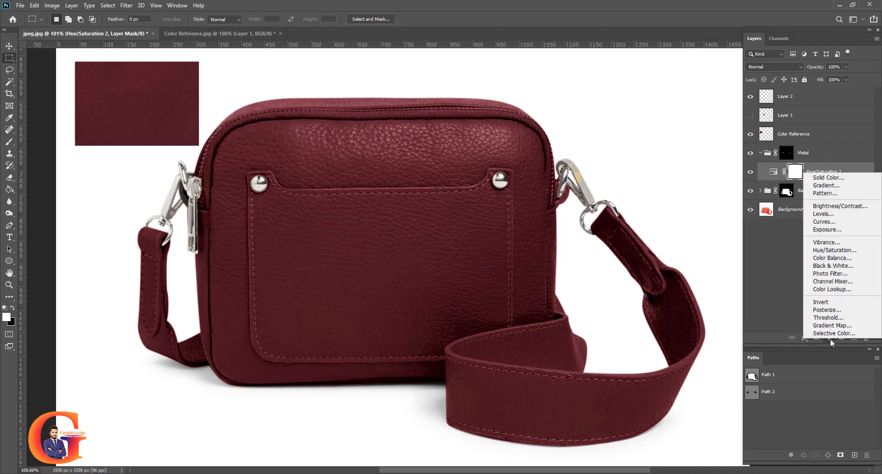
{"action": "left_click", "coordinate": [825, 177]}
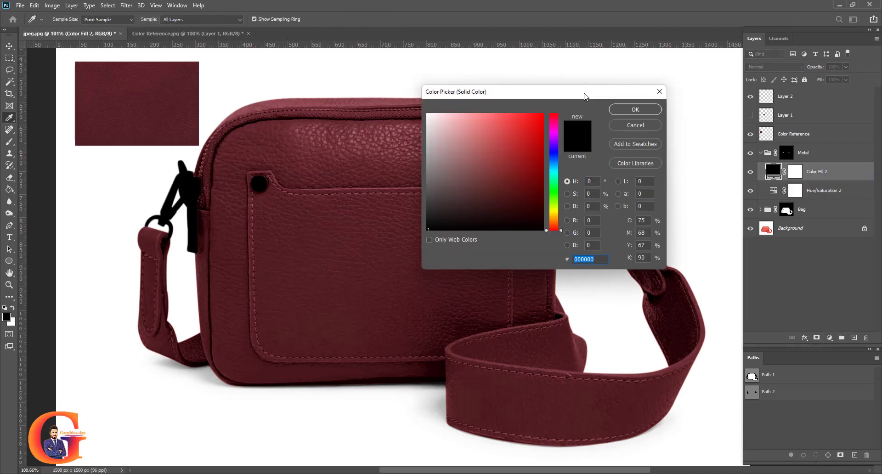
{"action": "left_click_drag", "start_coordinate": [585, 88], "coordinate": [405, 132]}
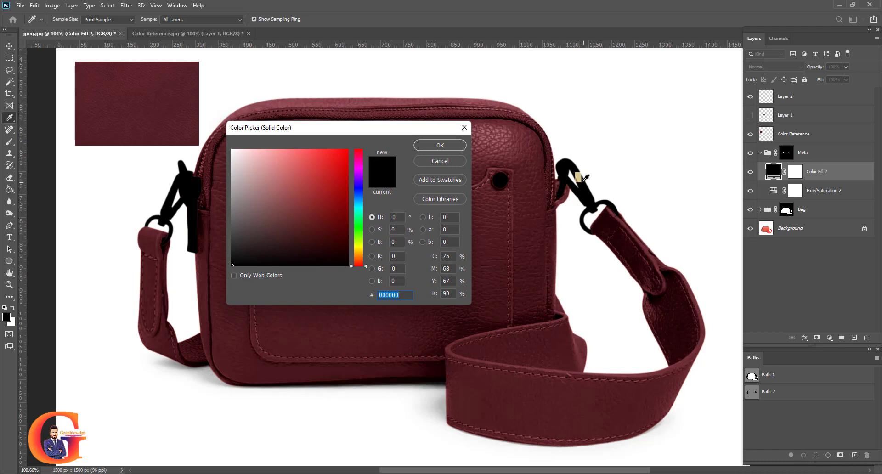
{"action": "left_click", "coordinate": [580, 176]}
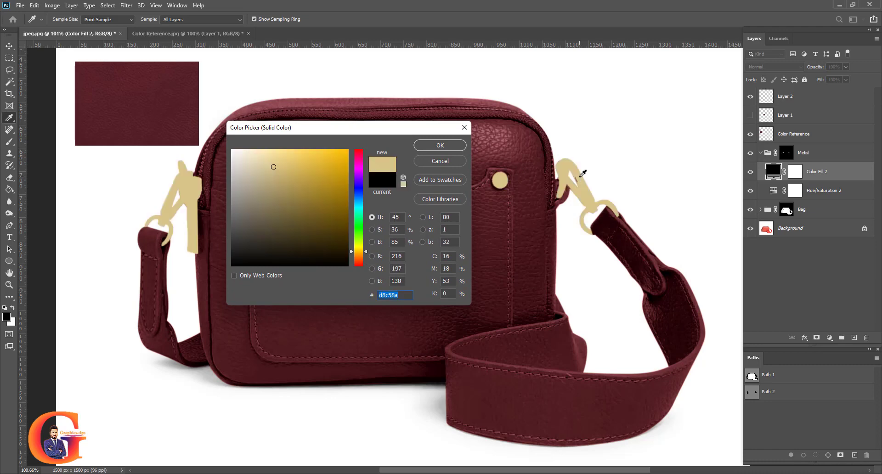
{"action": "left_click", "coordinate": [440, 146]}
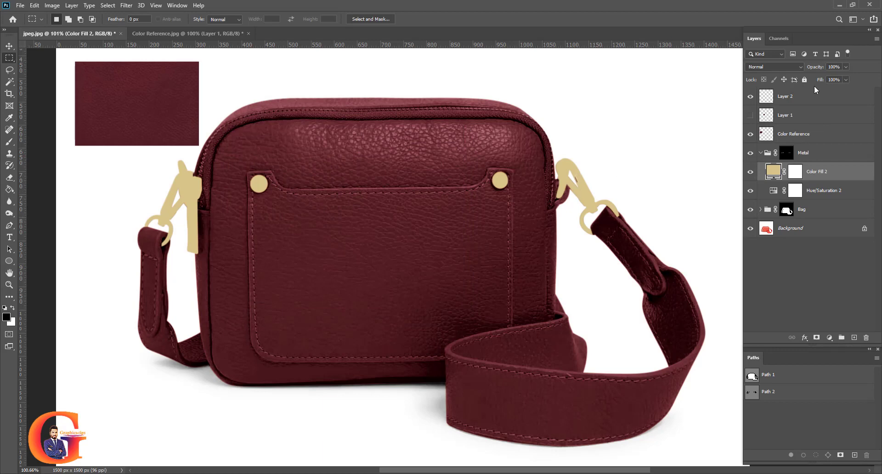
Step: Set the gold fill layer's blend mode to Color and toggle its visibility to compare the hardware with and without it
{"action": "left_click", "coordinate": [800, 67]}
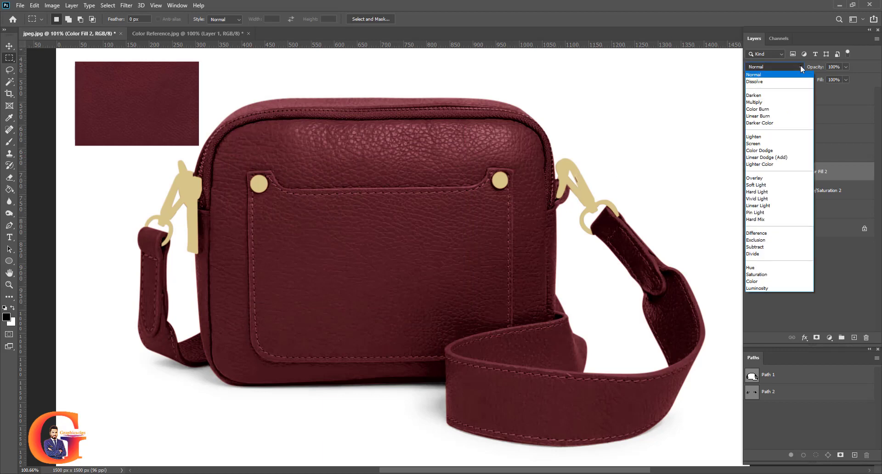
{"action": "left_click", "coordinate": [760, 281]}
{"action": "left_click_drag", "start_coordinate": [485, 190], "coordinate": [525, 195]}
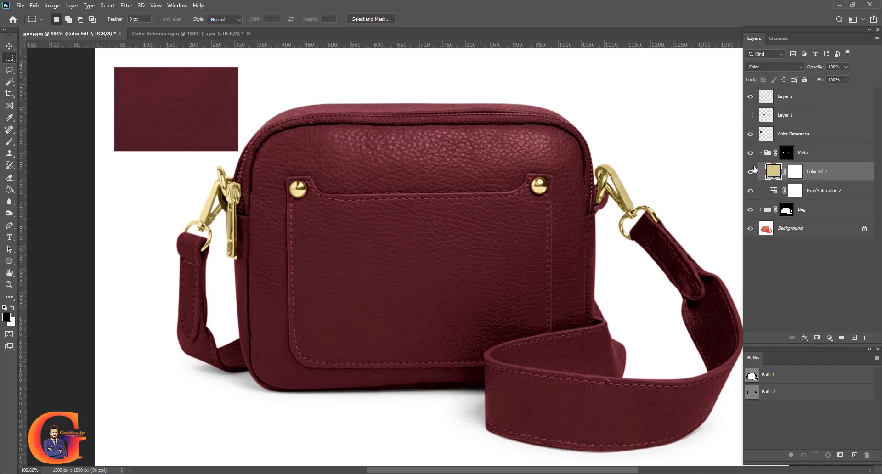
{"action": "left_click", "coordinate": [751, 173]}
{"action": "left_click", "coordinate": [752, 173]}
{"action": "left_click", "coordinate": [751, 173]}
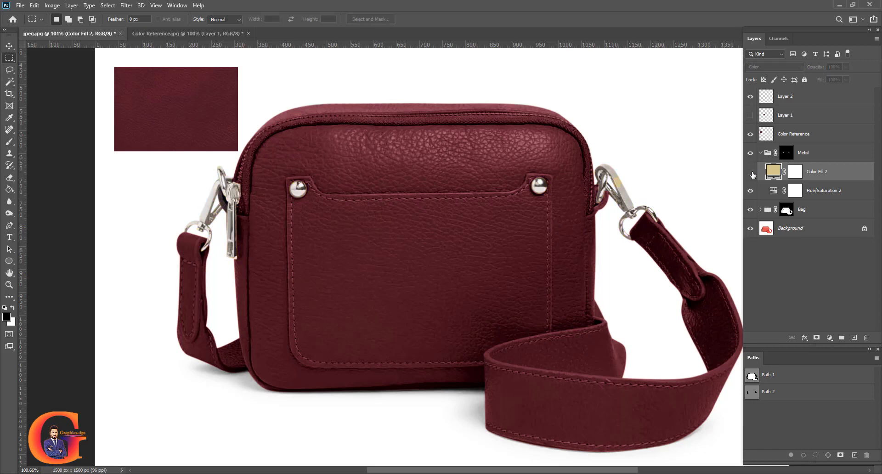
{"action": "left_click", "coordinate": [751, 173]}
Step: Add a Curves adjustment above the gold fill and brighten the metal's midtones with a point at input 130, output 142
{"action": "scroll", "coordinate": [625, 181], "scroll_direction": "up", "scroll_amount": 3}
{"action": "scroll", "coordinate": [620, 182], "scroll_direction": "up", "scroll_amount": 2}
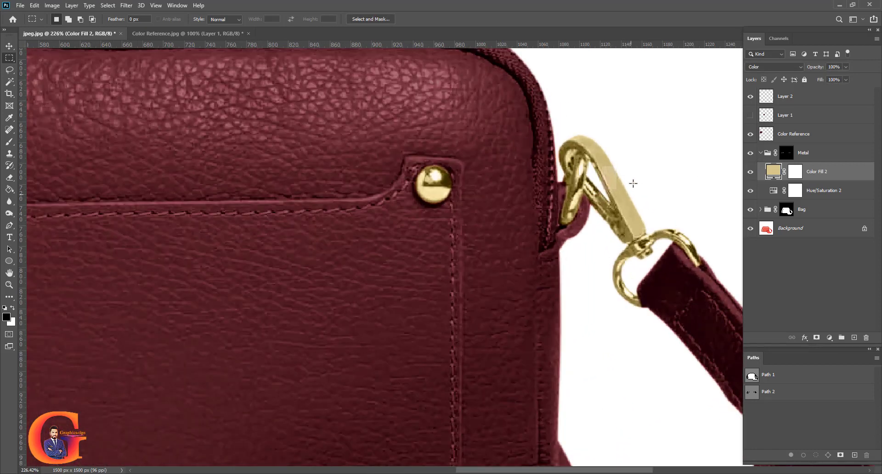
{"action": "scroll", "coordinate": [636, 188], "scroll_direction": "up", "scroll_amount": 2}
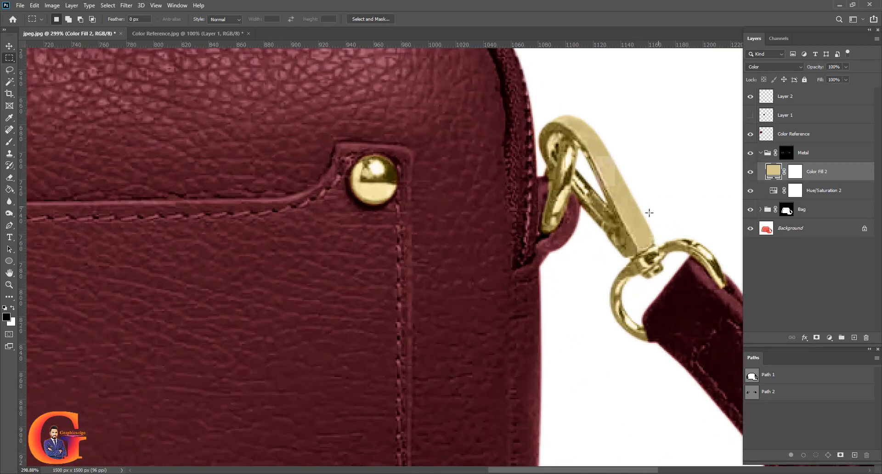
{"action": "scroll", "coordinate": [611, 186], "scroll_direction": "up", "scroll_amount": 2}
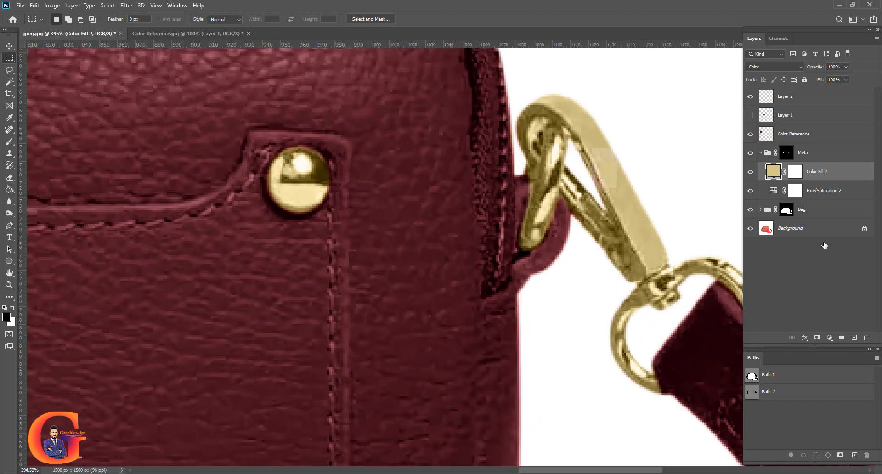
{"action": "left_click", "coordinate": [829, 338]}
{"action": "left_click", "coordinate": [805, 224]}
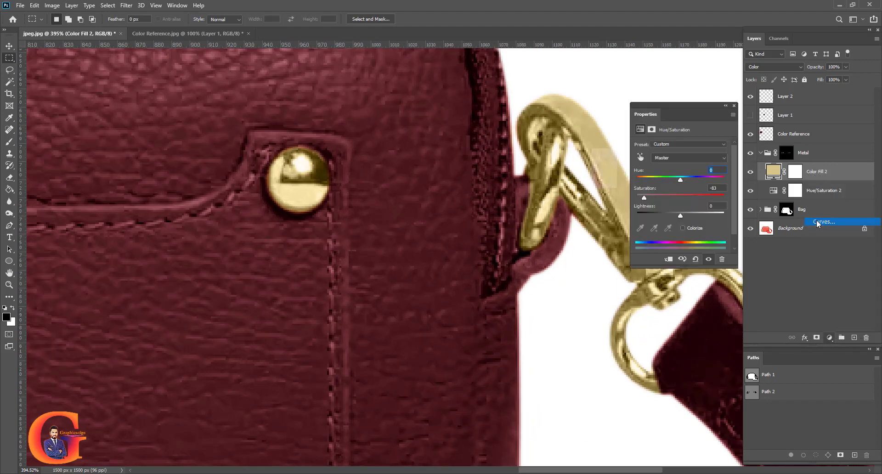
{"action": "left_click_drag", "start_coordinate": [696, 113], "coordinate": [779, 117]}
{"action": "left_click_drag", "start_coordinate": [773, 204], "coordinate": [774, 201]}
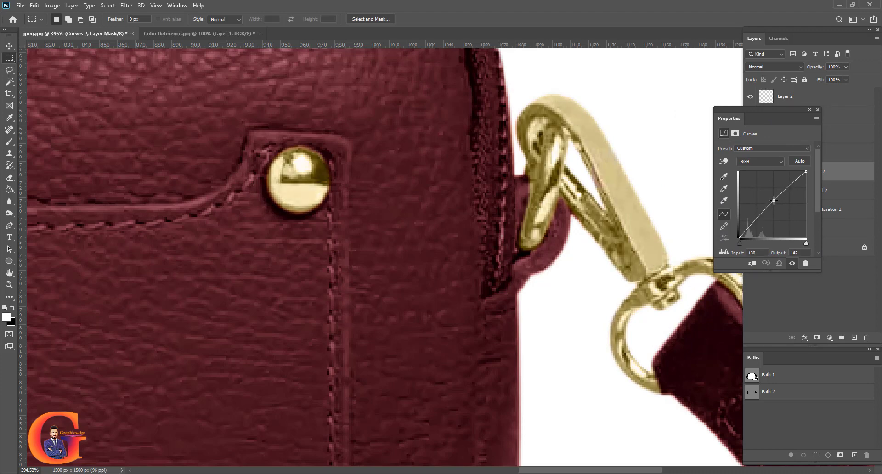
Step: Compare the whole bag's hardware with the Curves adjustment off and on, then close its properties
{"action": "scroll", "coordinate": [588, 222], "scroll_direction": "down", "scroll_amount": 8}
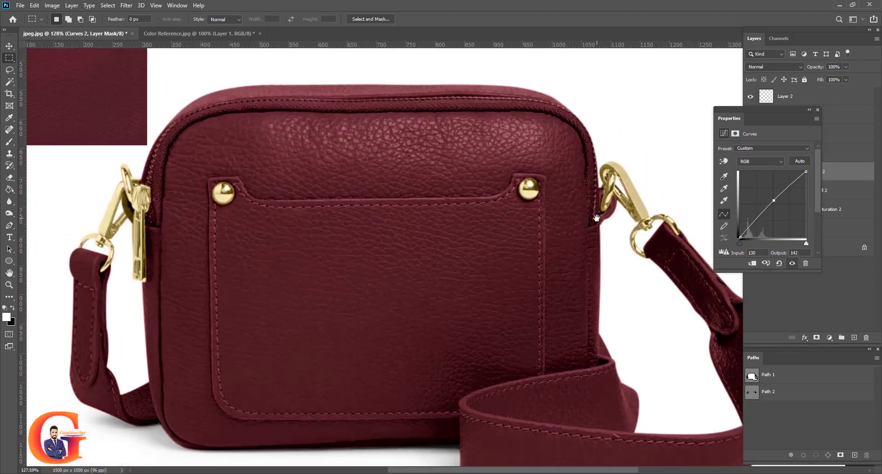
{"action": "scroll", "coordinate": [588, 222], "scroll_direction": "down", "scroll_amount": 1}
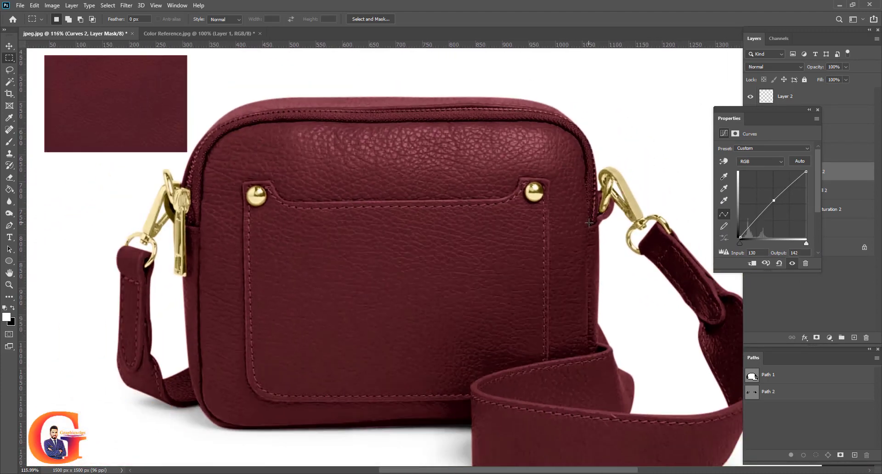
{"action": "left_click", "coordinate": [792, 264]}
{"action": "left_click", "coordinate": [793, 263]}
{"action": "left_click", "coordinate": [792, 263]}
{"action": "left_click", "coordinate": [793, 264]}
{"action": "left_click", "coordinate": [818, 110]}
Step: Hide the gold patch layer and collapse the Metal group
{"action": "scroll", "coordinate": [574, 210], "scroll_direction": "down", "scroll_amount": 3}
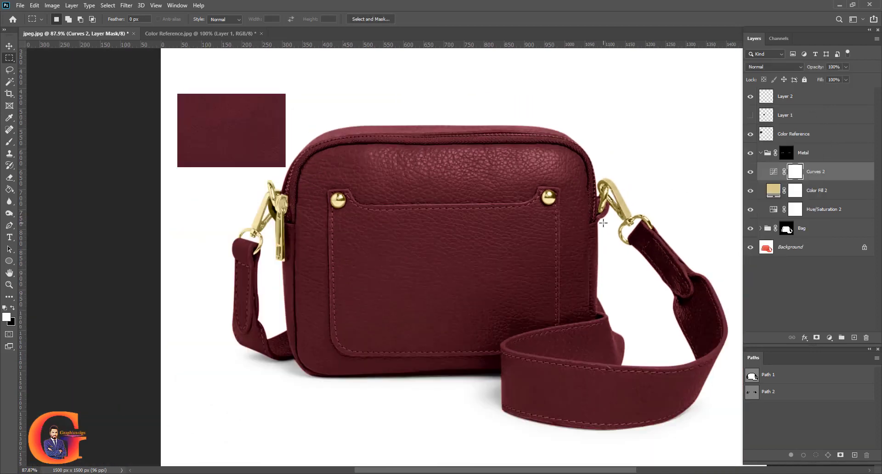
{"action": "left_click", "coordinate": [750, 96]}
{"action": "left_click", "coordinate": [761, 153]}
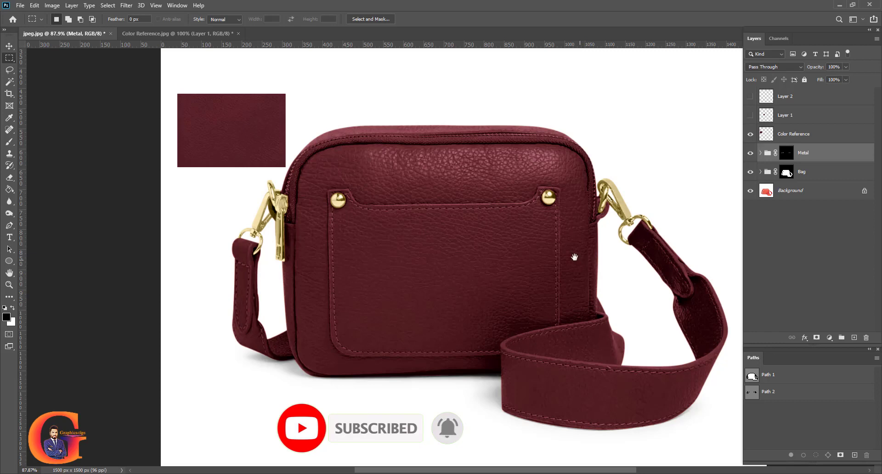
{"action": "left_click_drag", "start_coordinate": [569, 252], "coordinate": [527, 252]}
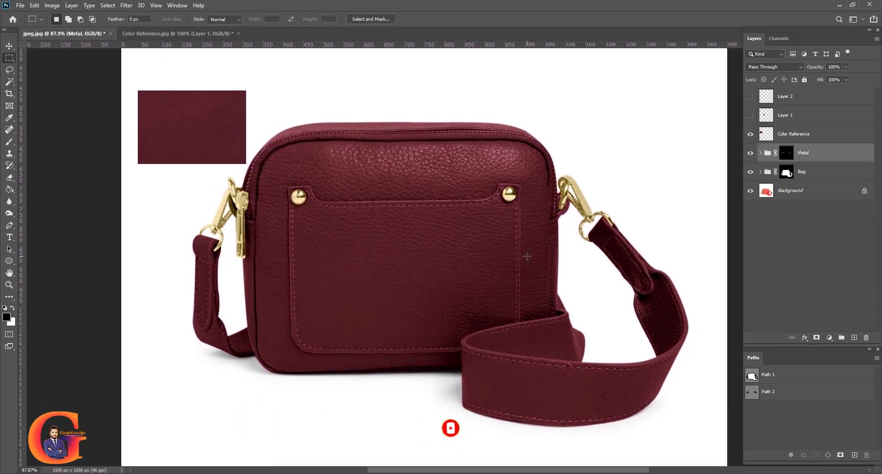